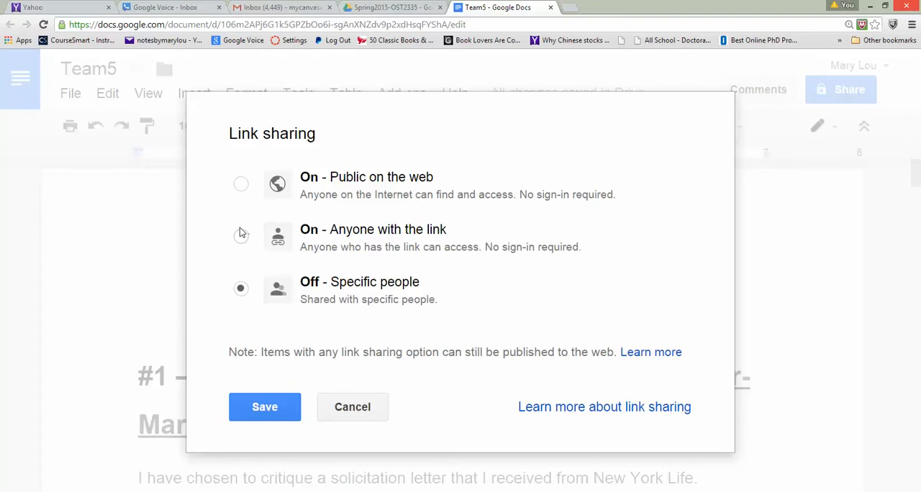
- Turn on link sharing for anyone with the link with Can edit access, save it, and close the sharing settings
left_click(241, 236)
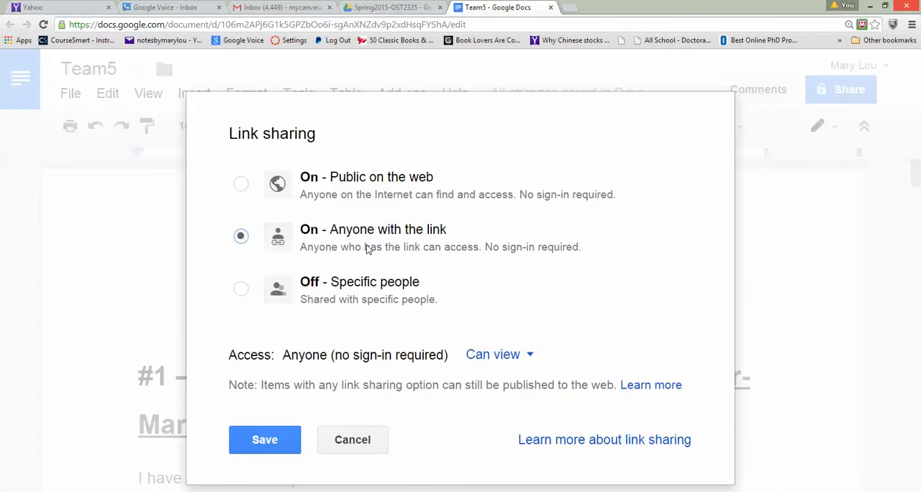
left_click(530, 356)
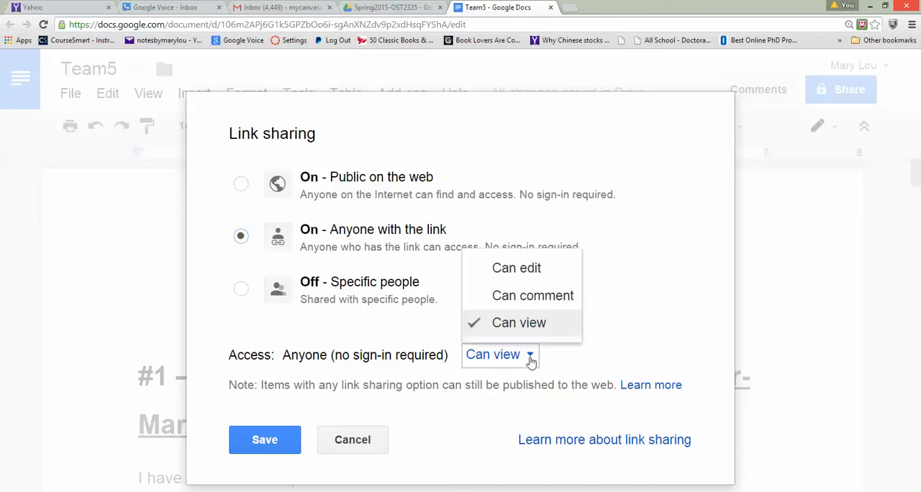
left_click(529, 279)
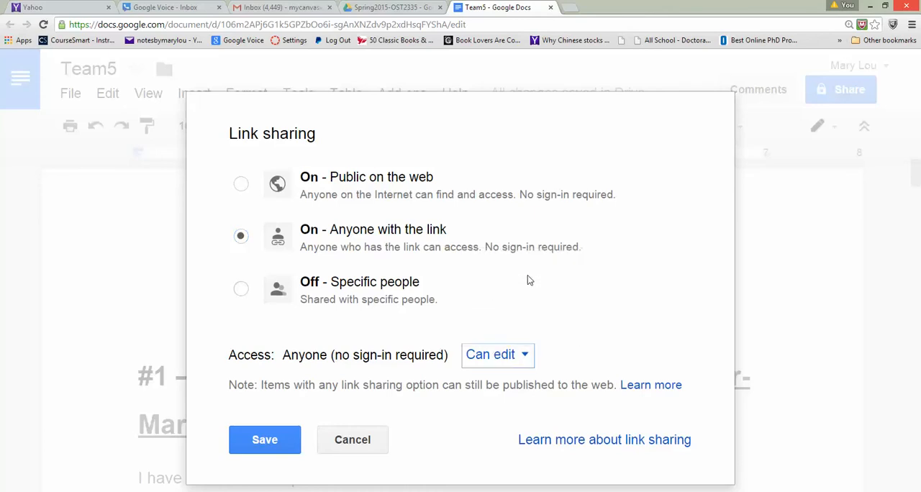
left_click(523, 365)
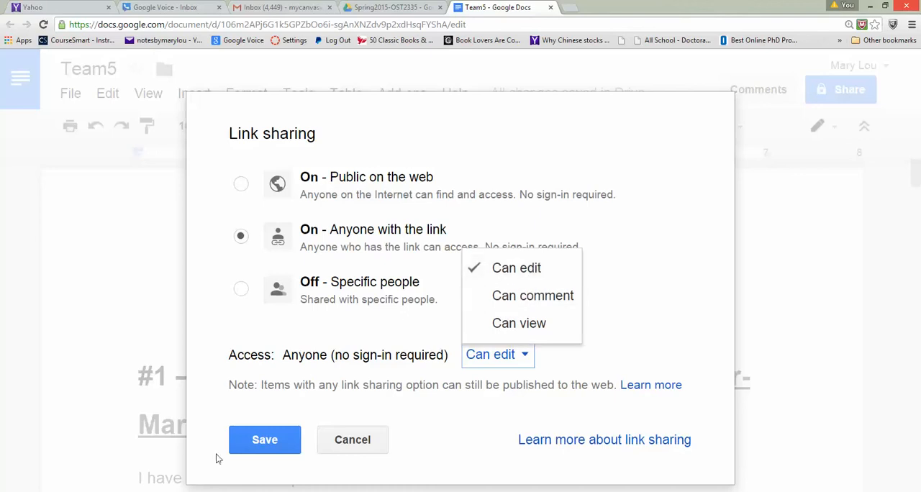
left_click(264, 439)
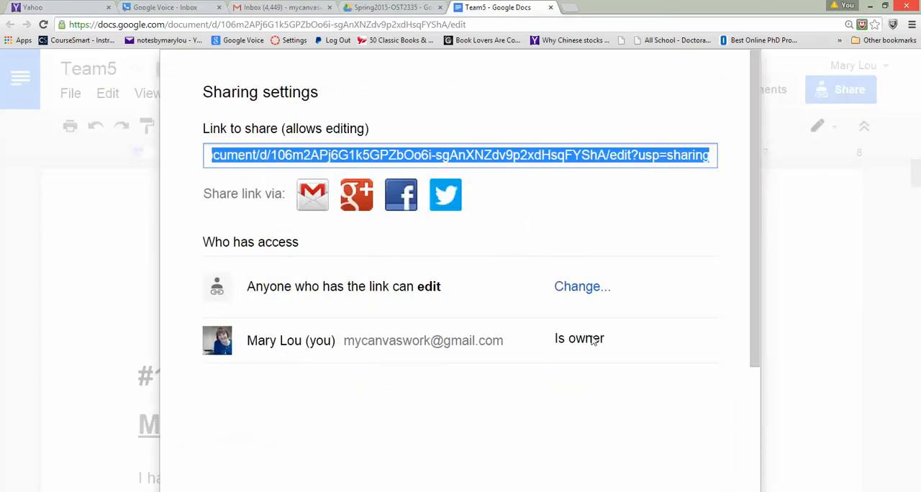
left_click_drag(754, 185, 752, 365)
left_click(228, 452)
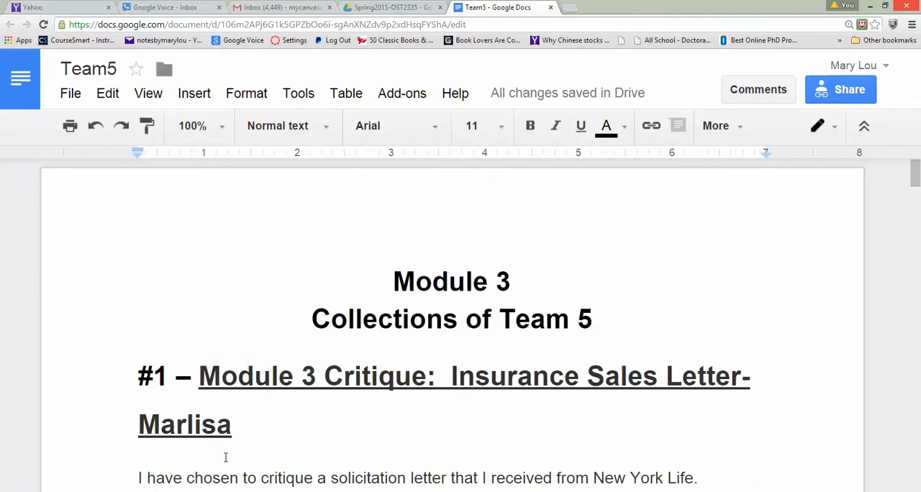
- Copy the document's shareable link from the sharing dialog and finish sharing
left_click(862, 82)
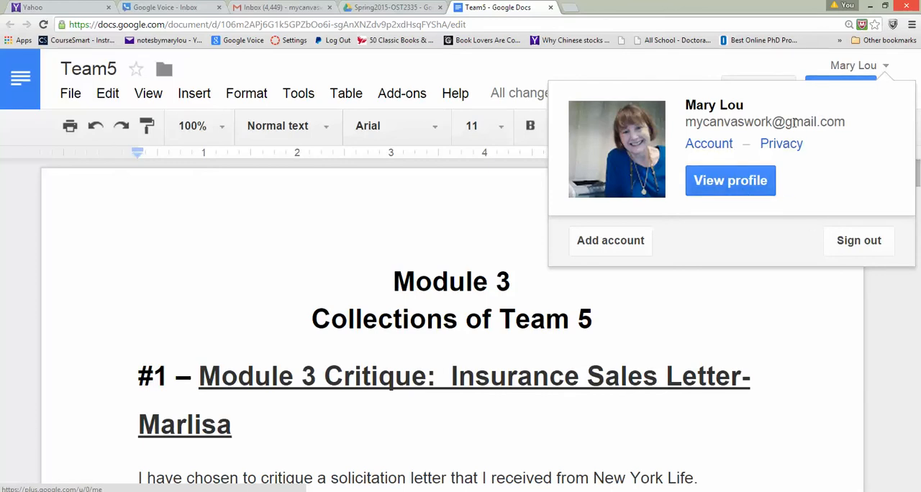
left_click(697, 319)
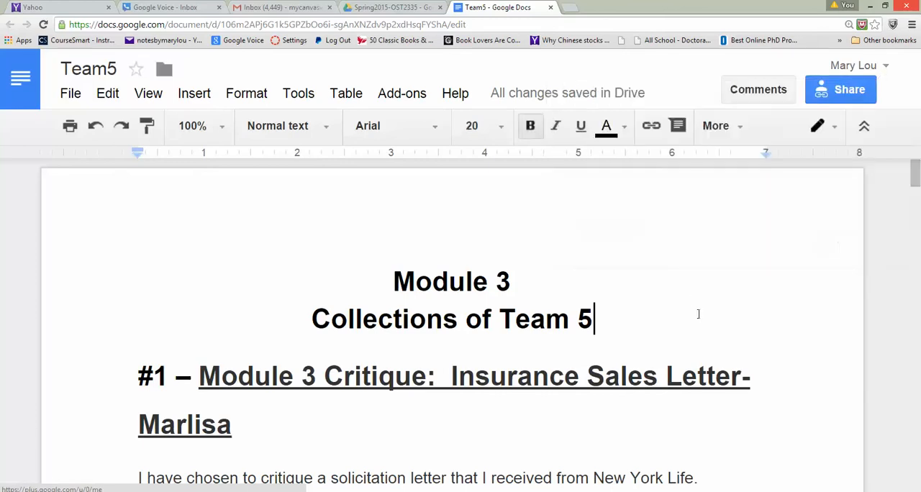
left_click(827, 93)
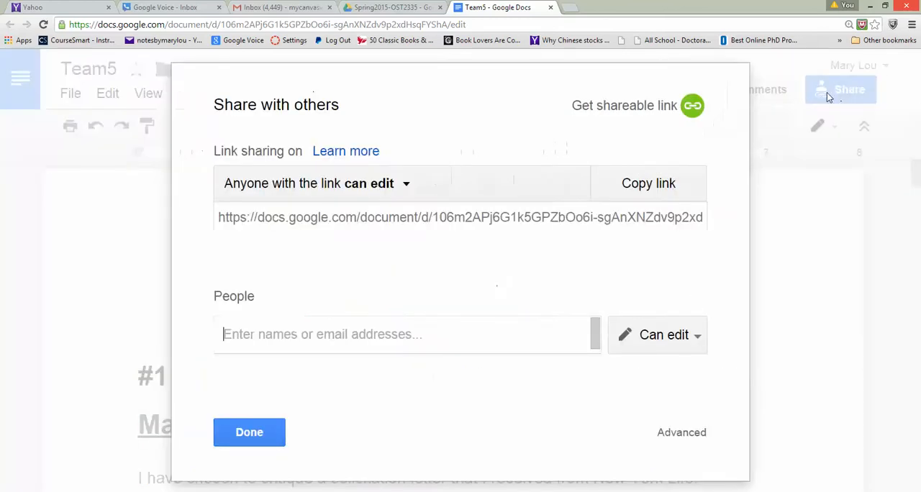
left_click(624, 196)
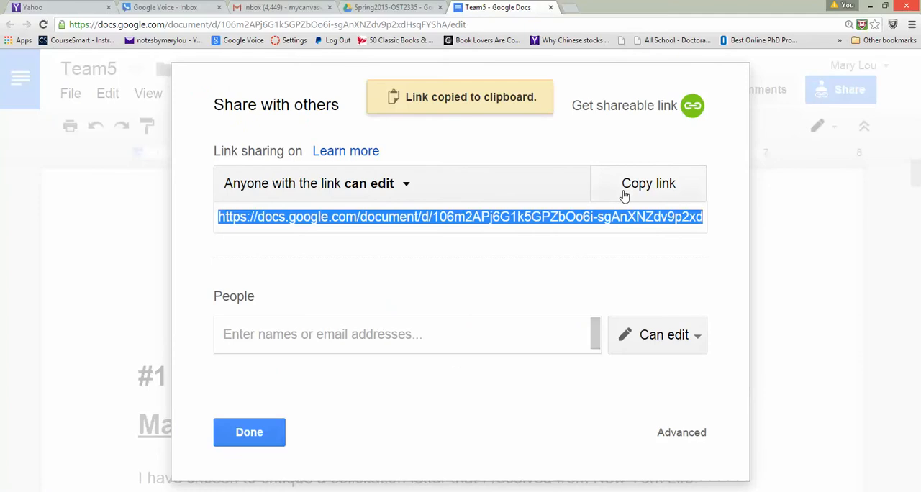
left_click(251, 430)
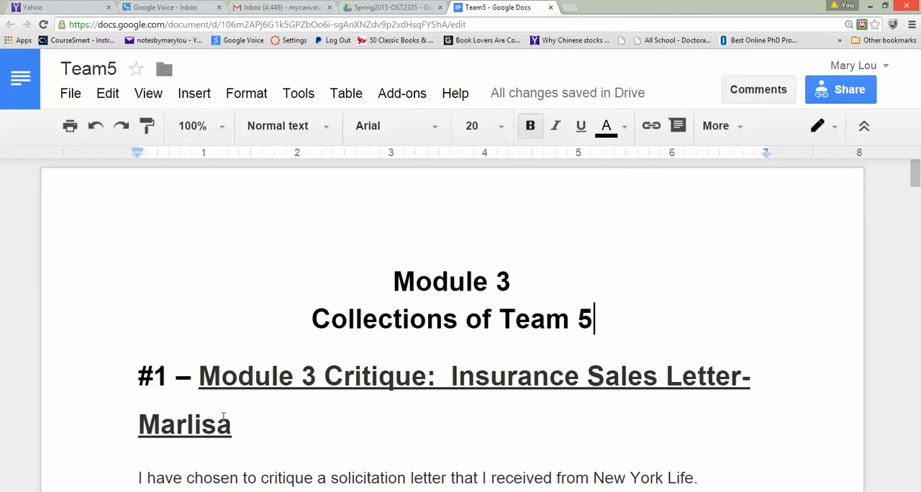
- Delete the author's name and the preceding hyphen from the #1 Insurance Sales Letter heading
left_click_drag(141, 424, 241, 428)
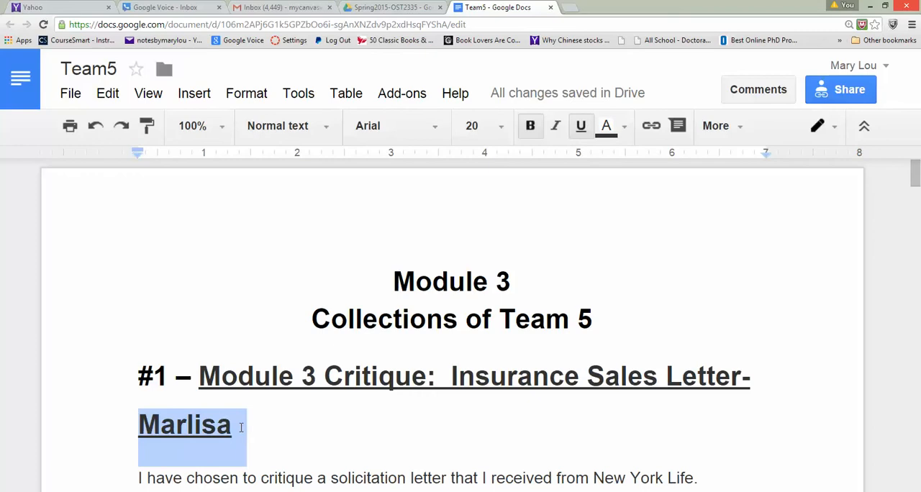
key("BackSpace")
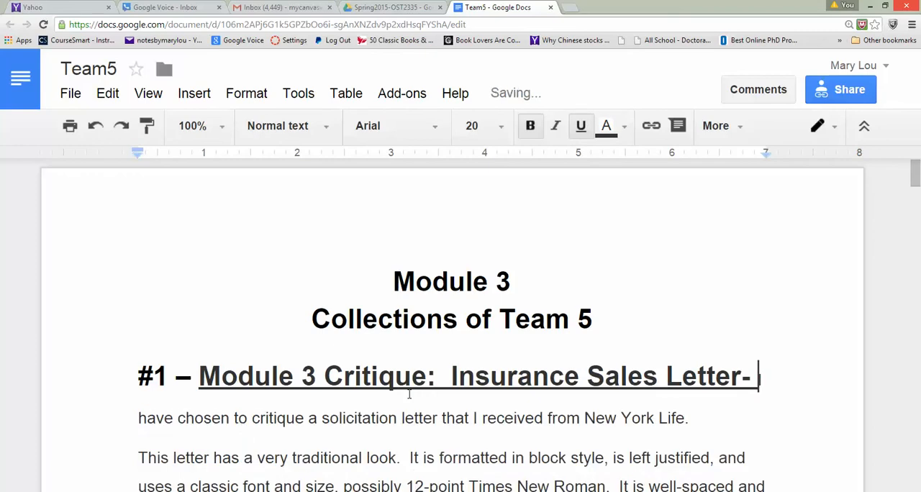
key("BackSpace")
key("BackSpace")
- Remove the hyphen and author's name from the #2 heading so it ends with "Fundraiser Flyer"
left_click_drag(915, 185, 918, 218)
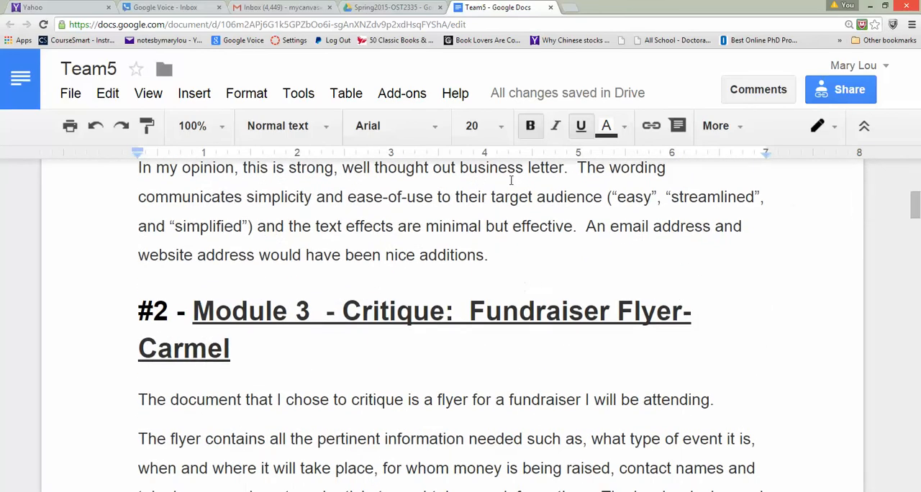
left_click(700, 311)
key("BackSpace")
key("BackSpace")
key("BackSpace")
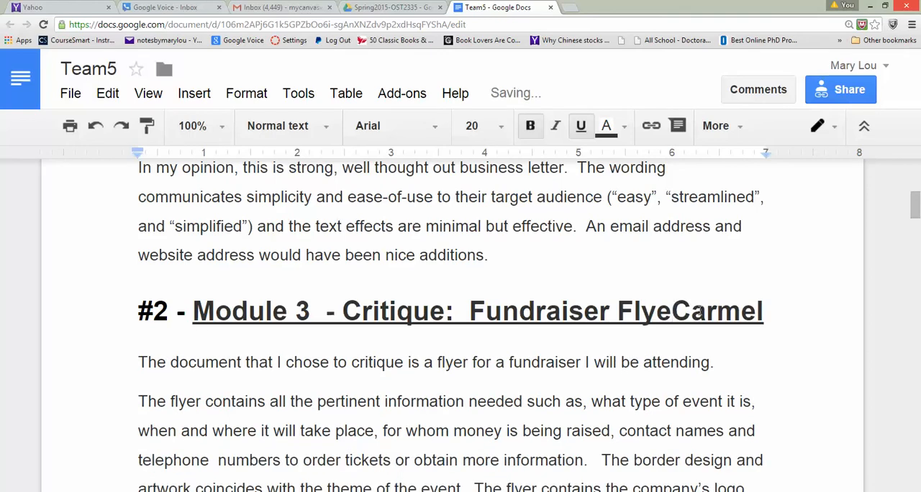
type("r")
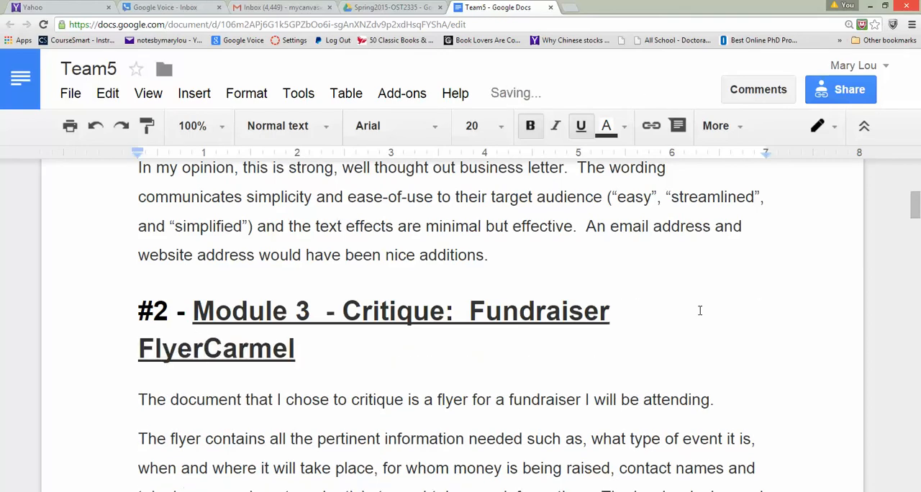
key("Delete")
key("Delete")
key("Delete")
key("Delete")
key("Delete")
key("Delete")
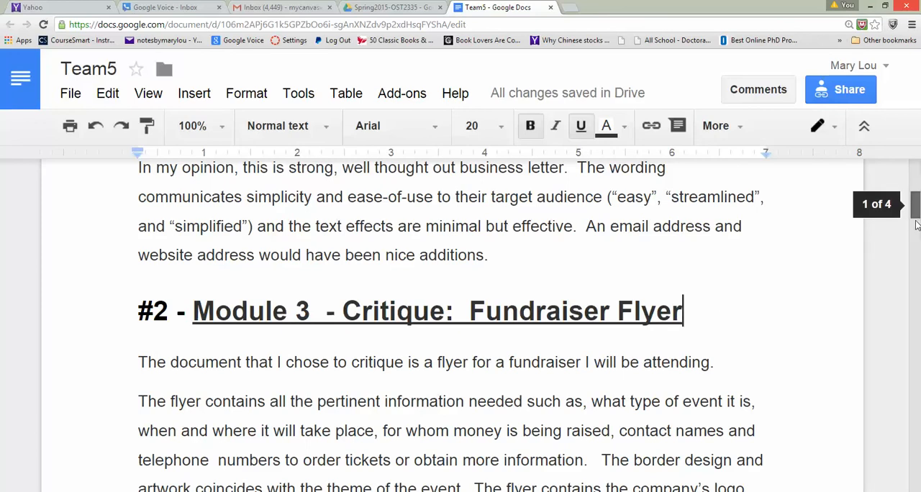
- Remove the hyphen and author's name from the #3 heading so it ends with "Personal Email for my Wedding"
left_click_drag(916, 225, 916, 265)
left_click(727, 366)
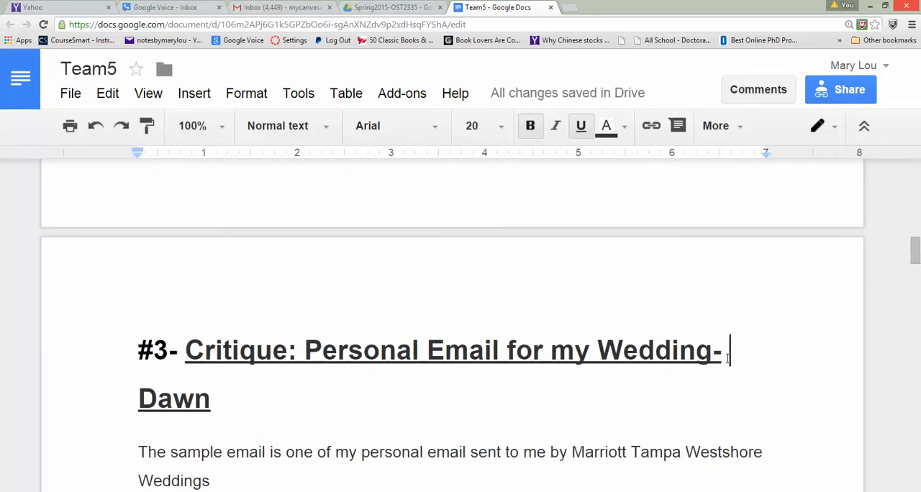
key("BackSpace")
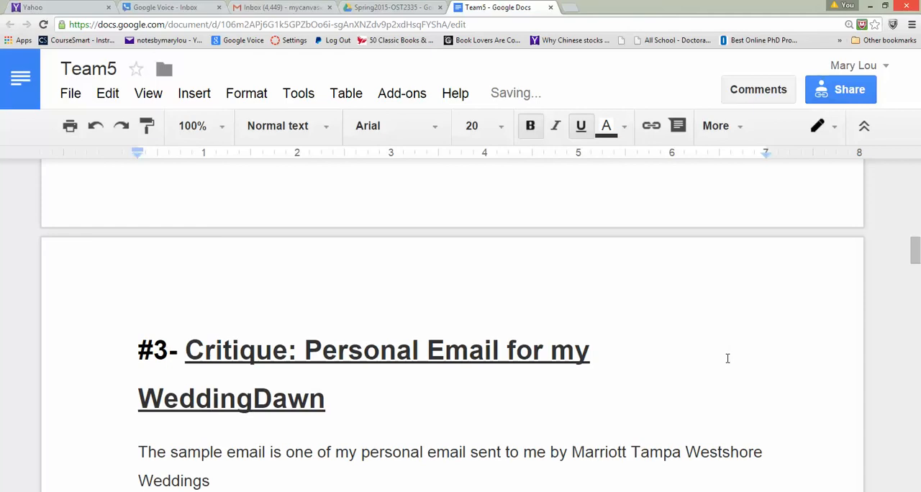
key("Delete")
key("Delete")
key("Delete")
key("Delete")
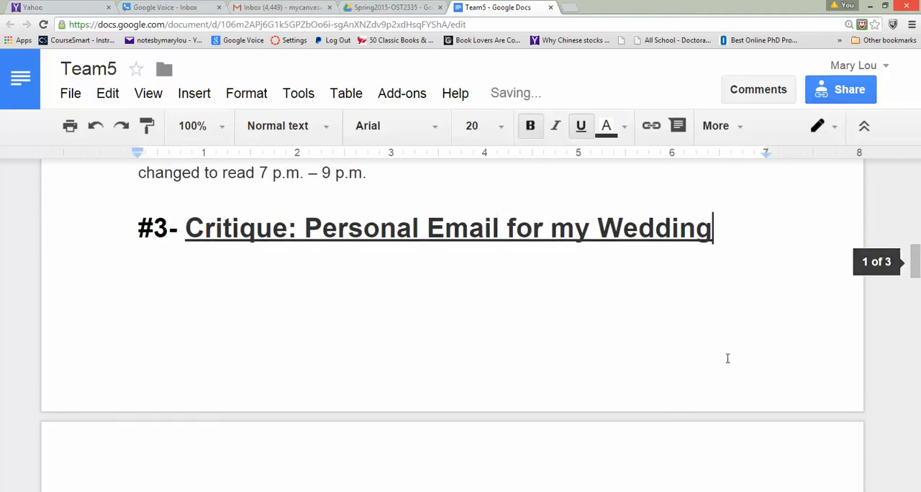
- Remove the hyphen and author's name from the #4 heading so it ends with "Insurance Alert"
left_click_drag(914, 272, 916, 317)
left_click(769, 415)
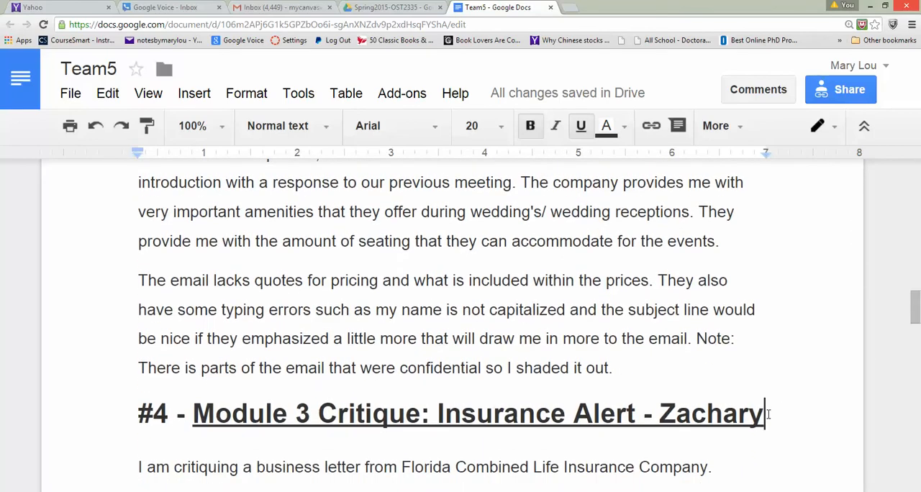
key("BackSpace")
key("BackSpace")
key("BackSpace")
key("BackSpace")
key("BackSpace")
key("BackSpace")
key("BackSpace")
key("BackSpace")
key("BackSpace")
key("BackSpace")
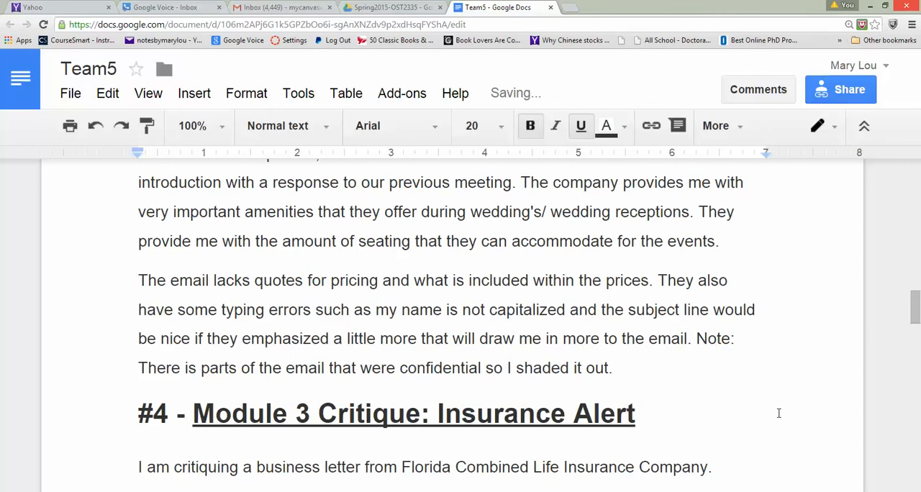
- Remove the hyphen and author's name from the #5 heading so it ends with "Invoice Email Critique"
left_click_drag(913, 323, 916, 367)
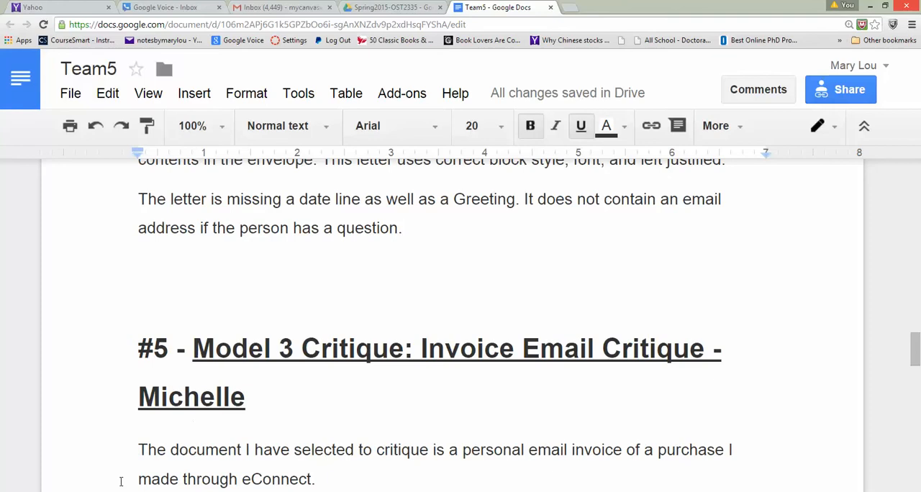
double_click(254, 400)
key("Delete")
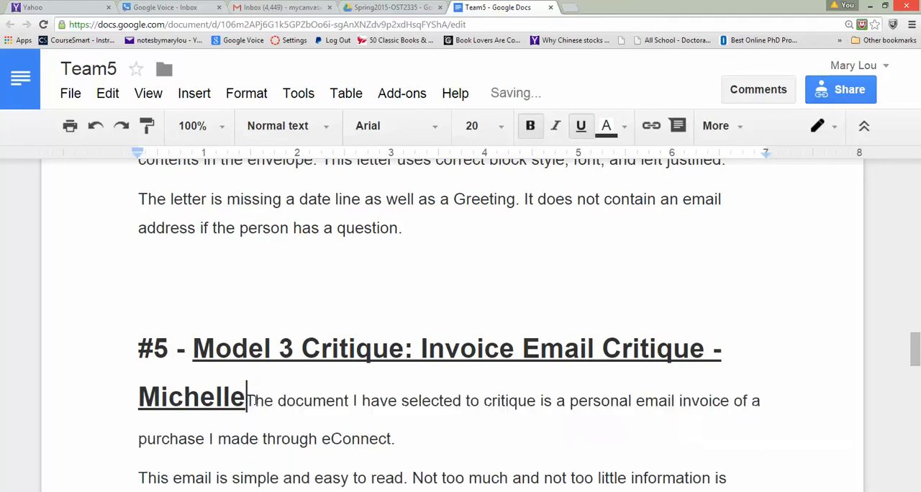
key("BackSpace")
key("BackSpace")
key("BackSpace")
key("BackSpace")
key("BackSpace")
key("BackSpace")
key("BackSpace")
key("BackSpace")
key("BackSpace")
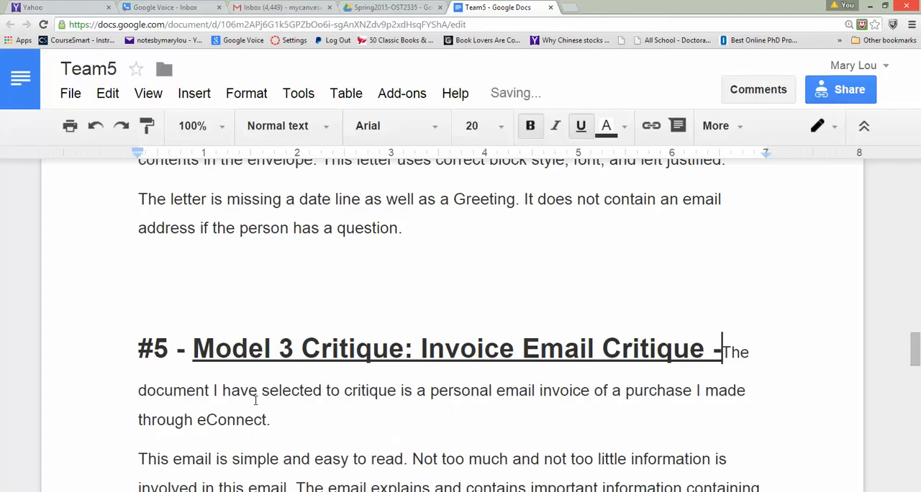
key("BackSpace")
key("BackSpace")
- Separate the #5 heading from its body text, keeping "The document I have selected to critique" as one continuous paragraph below it
left_click(255, 400)
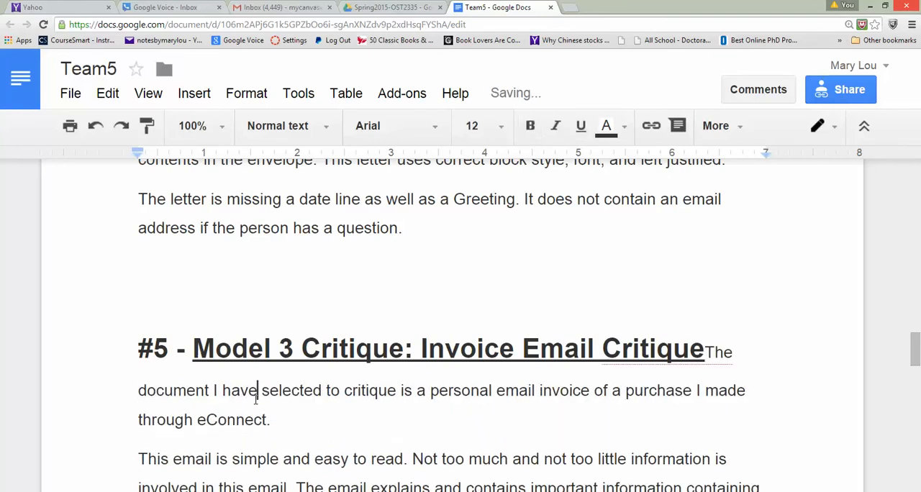
key("Return")
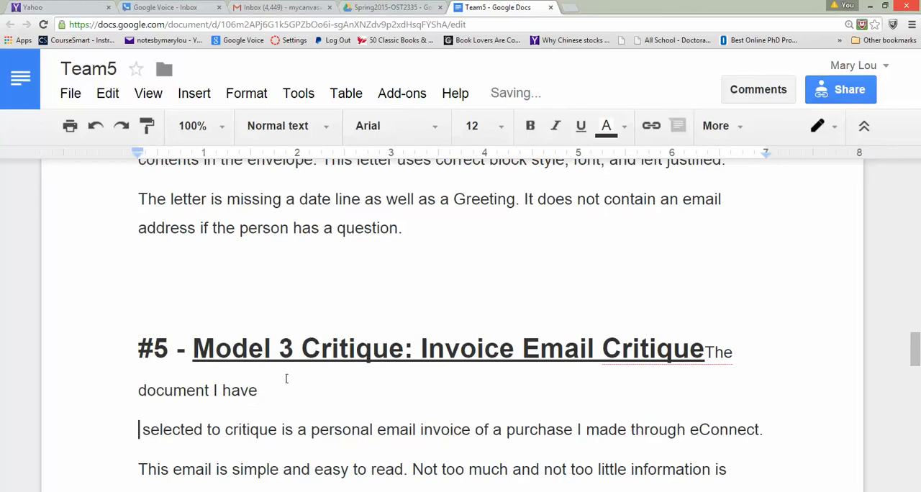
left_click(707, 354)
key("Return")
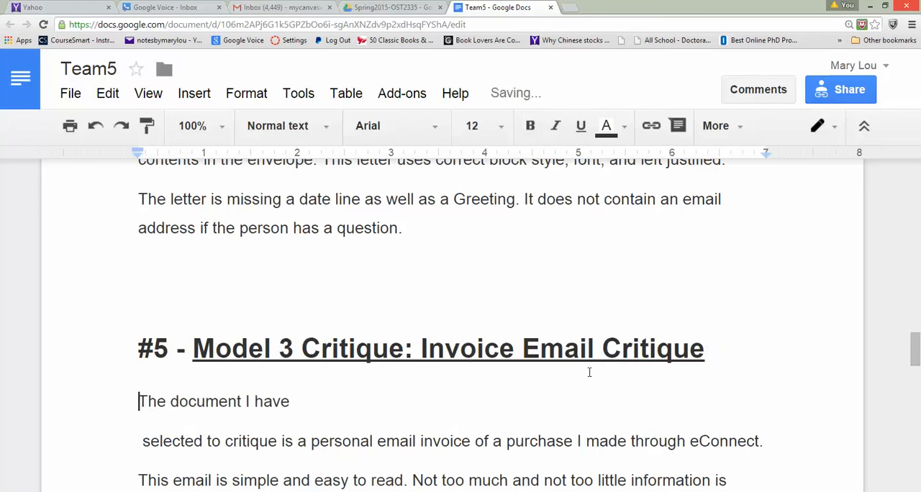
left_click(317, 403)
key("Delete")
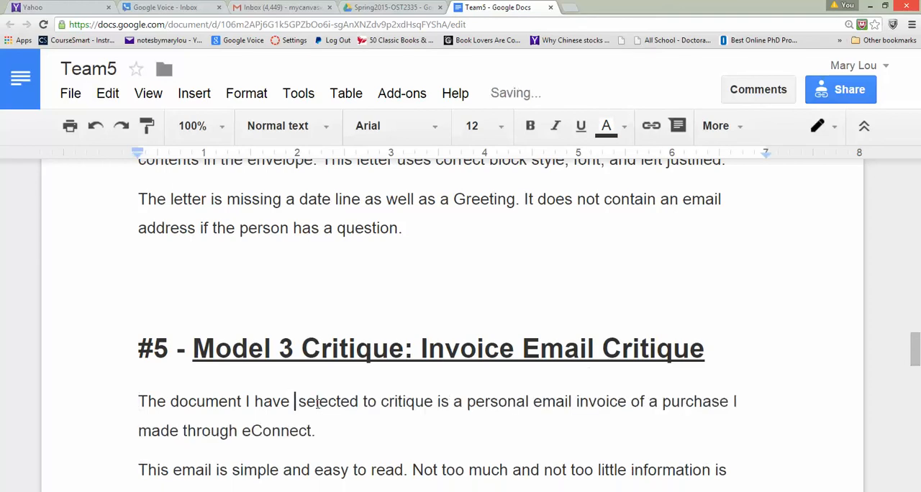
- Insert a paragraph break after the #1 Insurance Sales Letter heading so its body text starts on a new line
left_click_drag(914, 349, 917, 192)
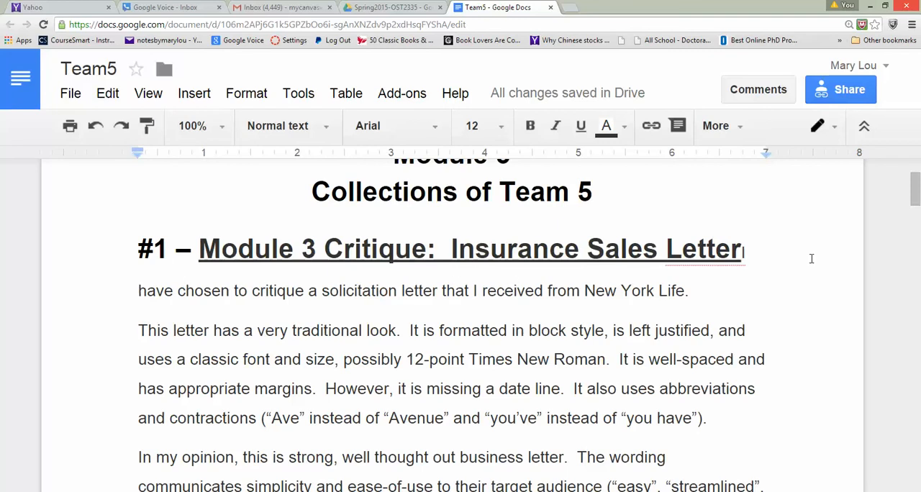
left_click(742, 252)
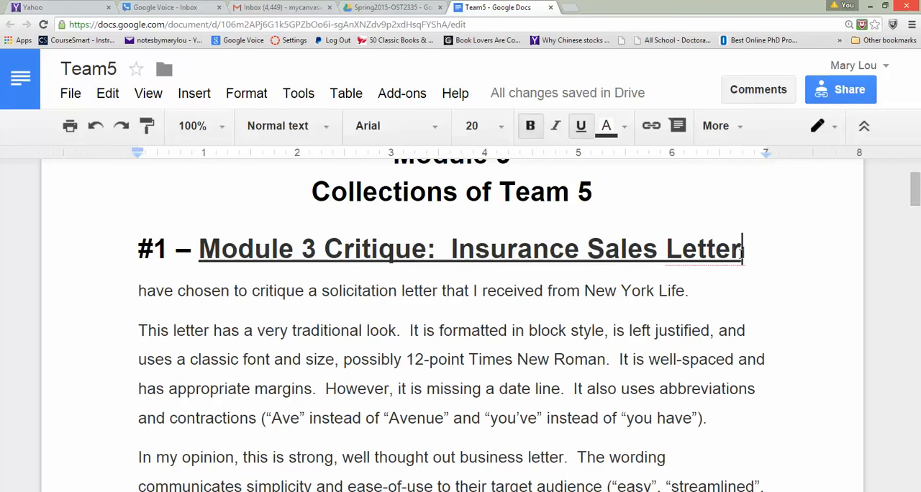
key("Return")
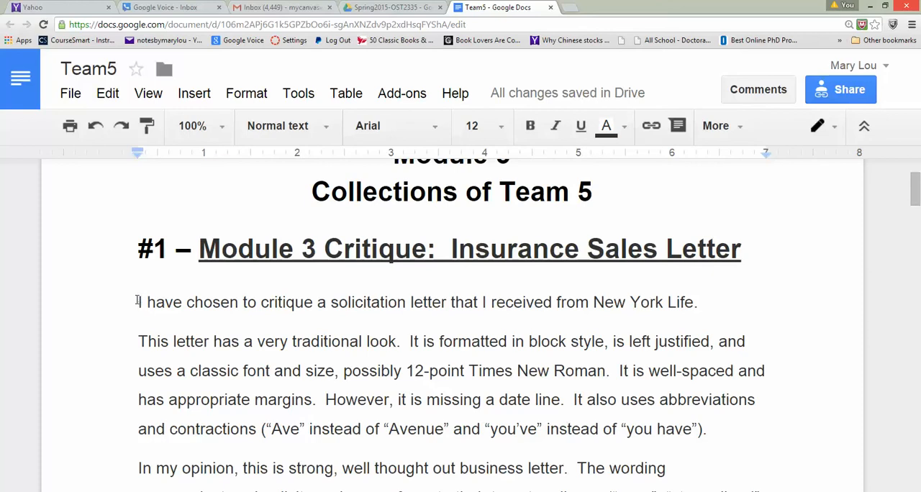
- Replace "I have chosen to critique a solicitation" with "This" at the start of the #1 critique's first sentence
left_click_drag(139, 300, 260, 301)
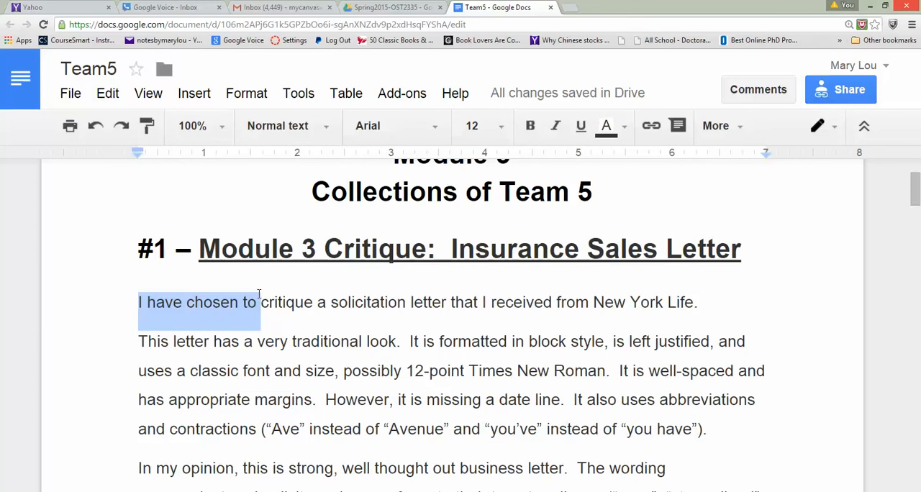
left_click_drag(406, 302, 139, 309)
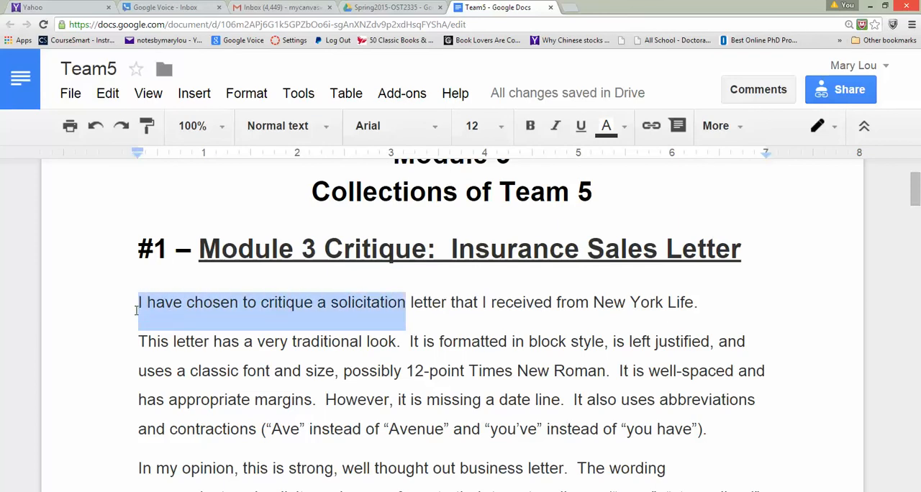
type("The")
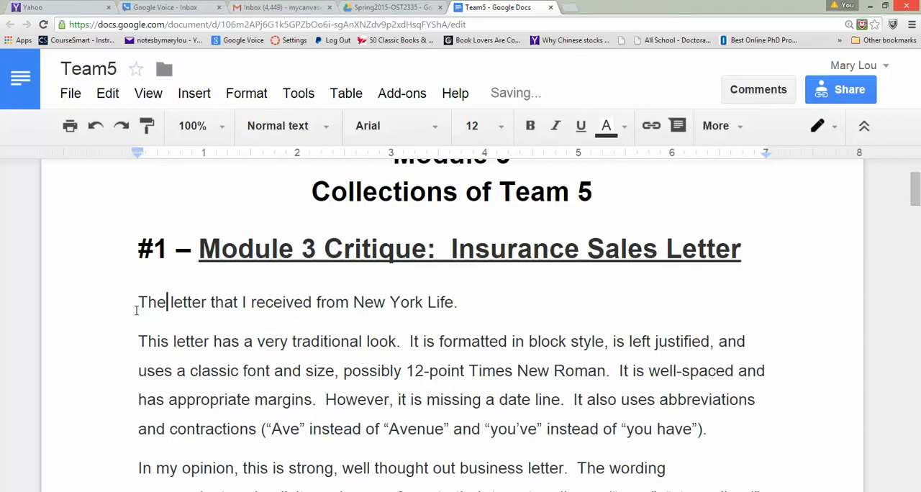
key("BackSpace")
type("is")
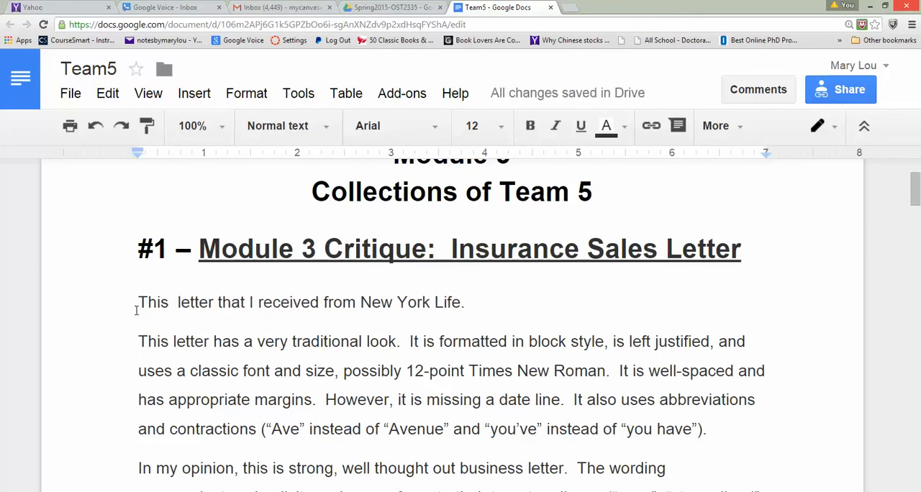
key("BackSpace")
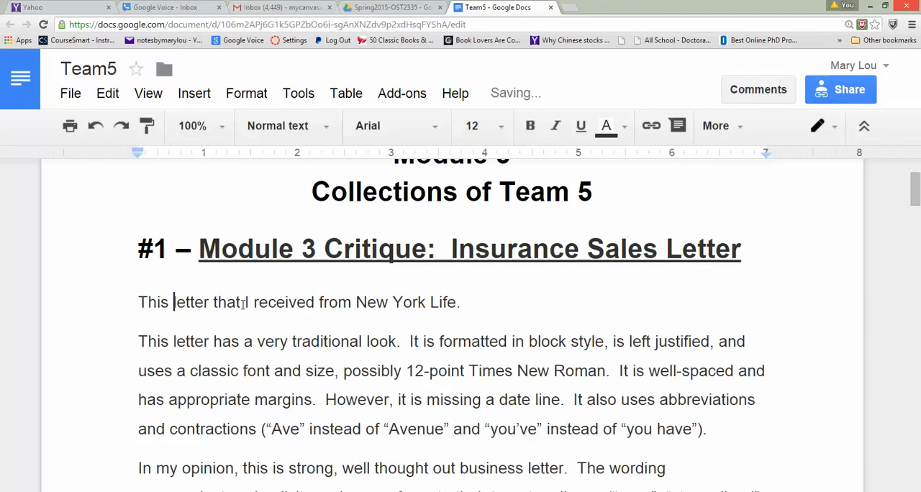
- Replace "that I" with "was" in the #1 critique's opening so it reads "This letter was received from New York Life."
left_click_drag(242, 302, 214, 302)
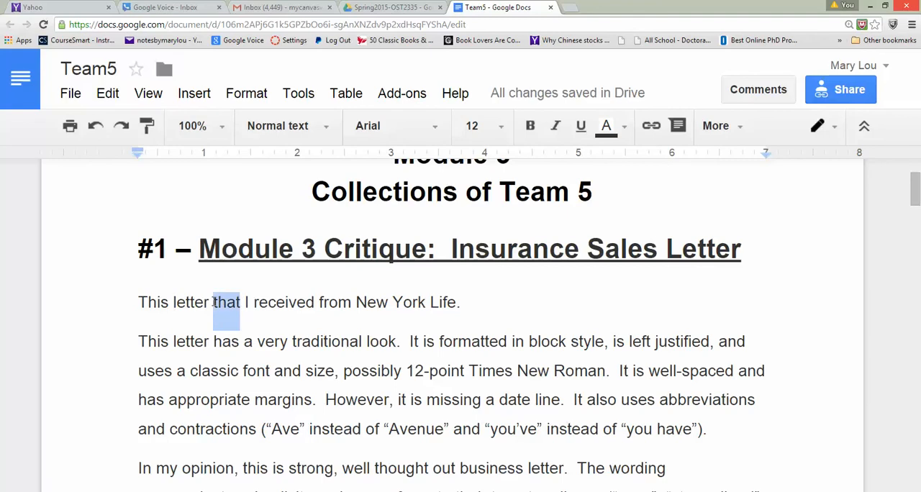
type("was")
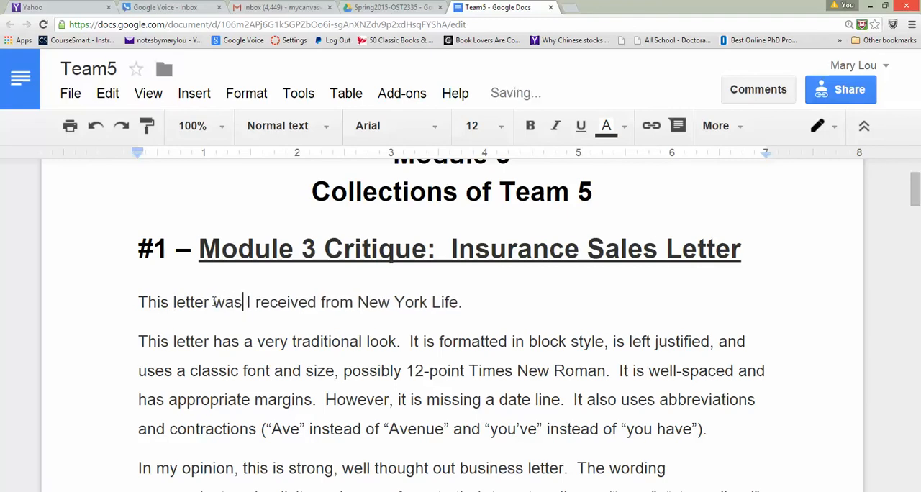
left_click(252, 302)
key("BackSpace")
key("BackSpace")
key("BackSpace")
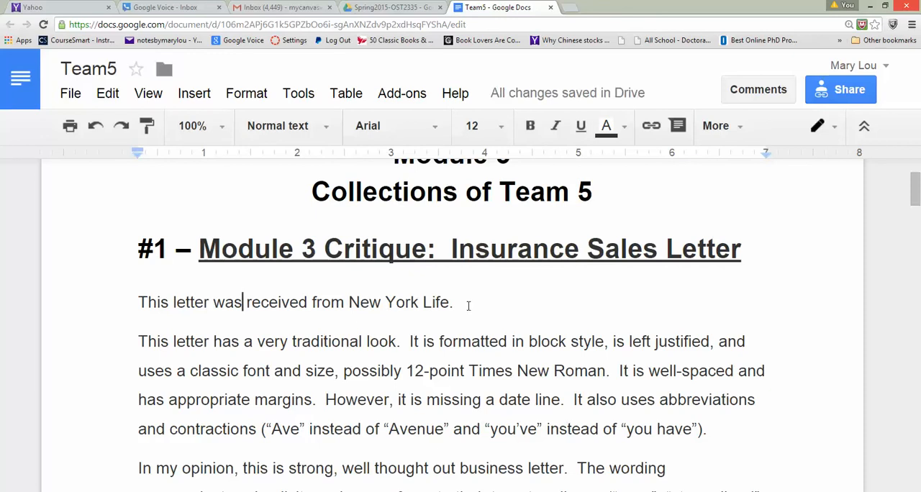
- Insert a comma after "12-point" in the second paragraph of the #1 critique
scroll(466, 308, "up", 1)
scroll(466, 309, "down", 2)
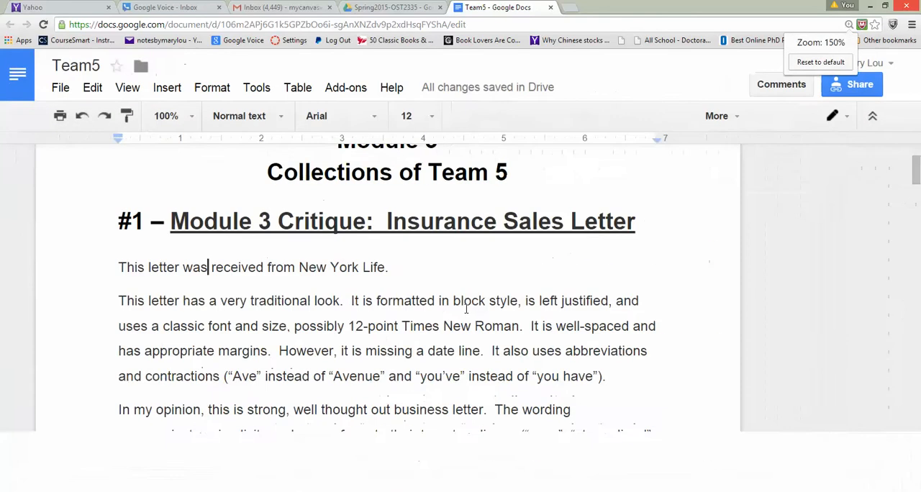
scroll(466, 309, "up", 1)
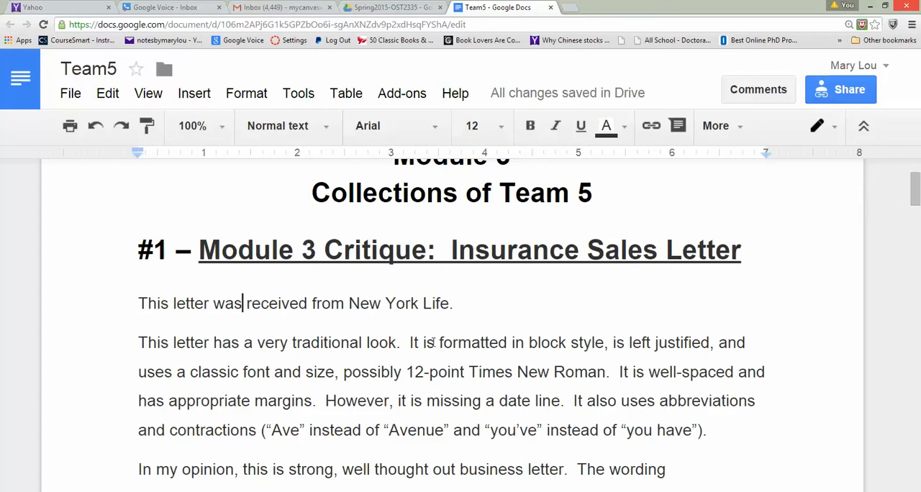
left_click(467, 372)
type(",")
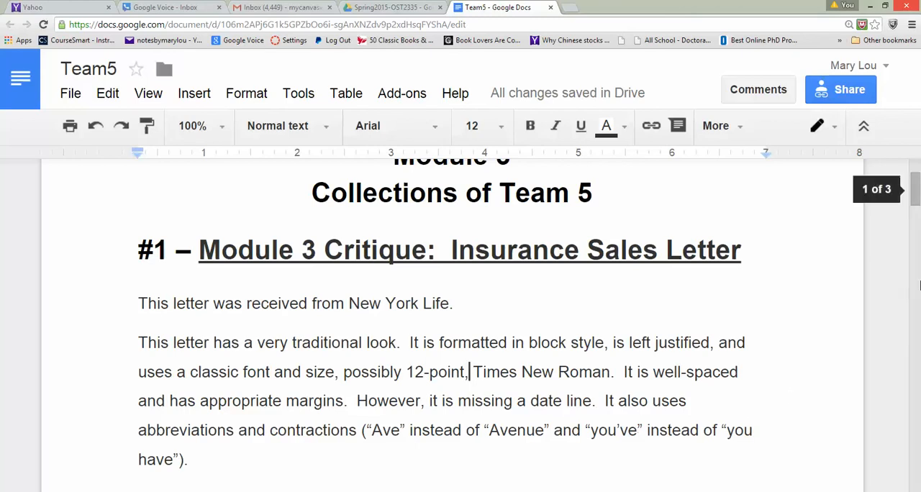
- Insert "the" before "ease-of-use" and a comma after "simplicity" in the last paragraph of the #1 critique
left_click_drag(915, 205, 915, 223)
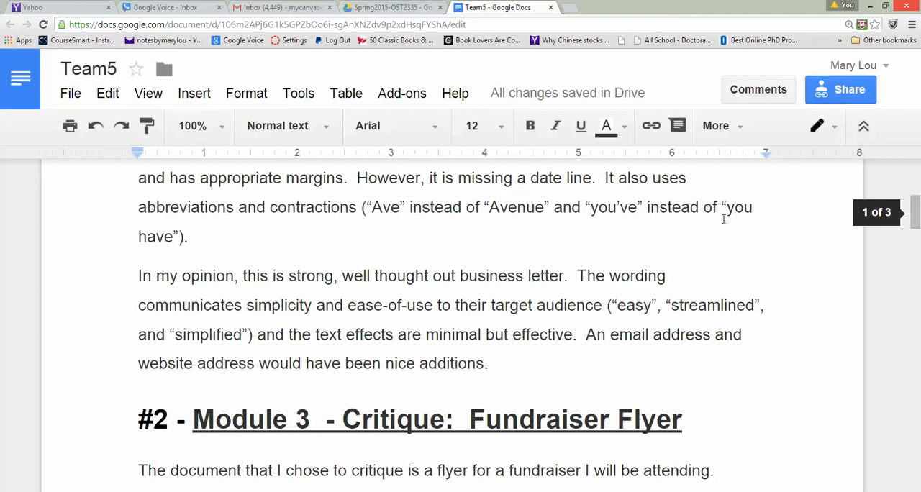
left_click(348, 307)
type("the")
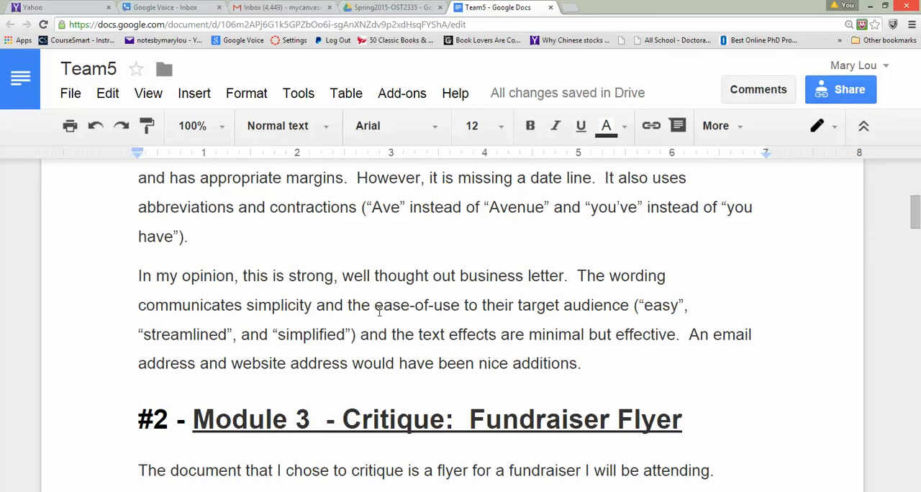
left_click(313, 305)
type(",")
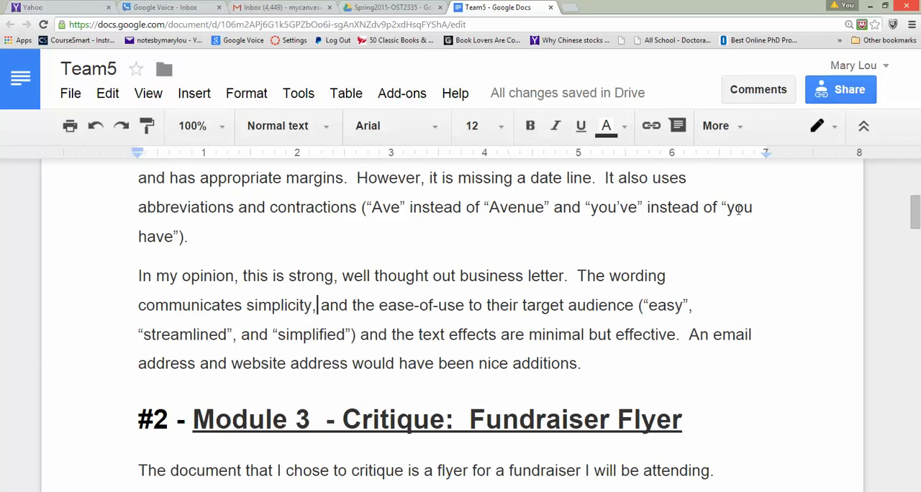
- Start a comment on the word "simplicity" with the text "I edit the first critique"
left_click(757, 90)
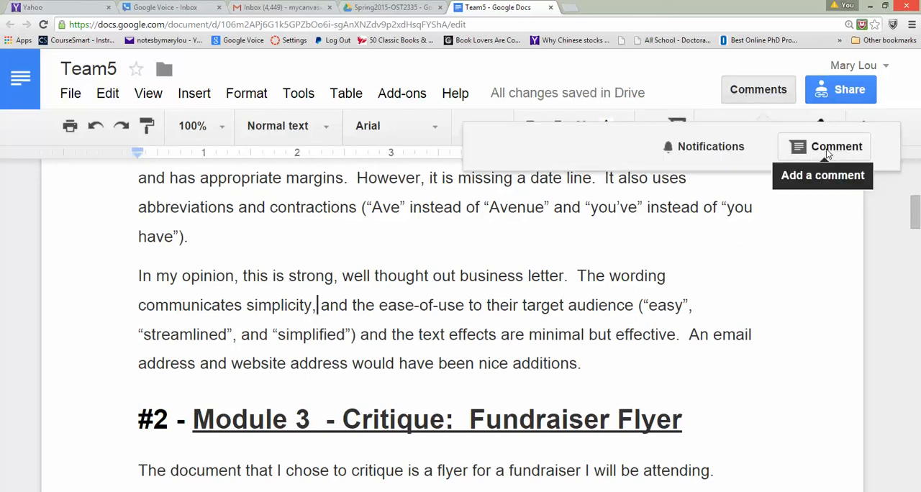
left_click(805, 149)
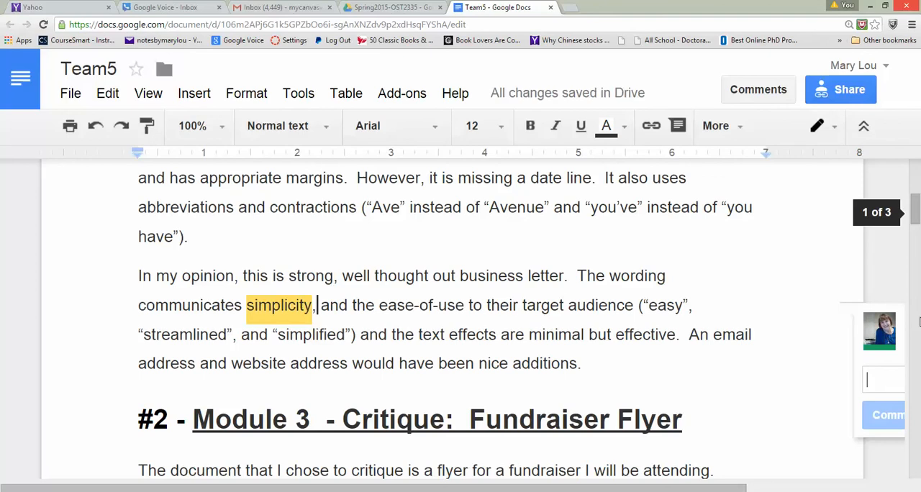
type("I edit")
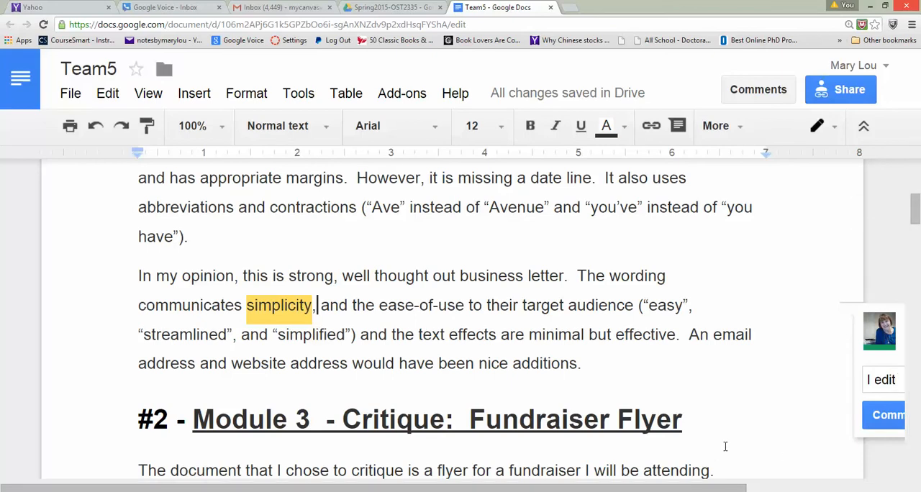
left_click_drag(719, 490, 822, 489)
type("the ")
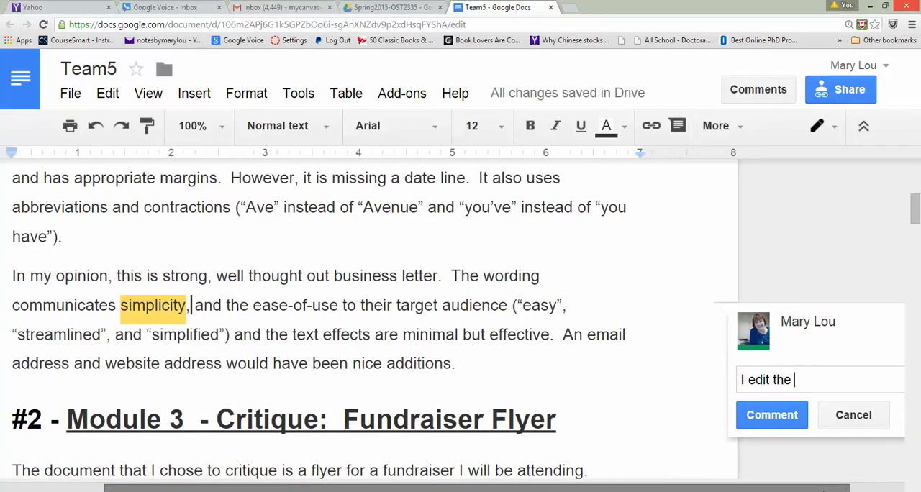
type("first critique")
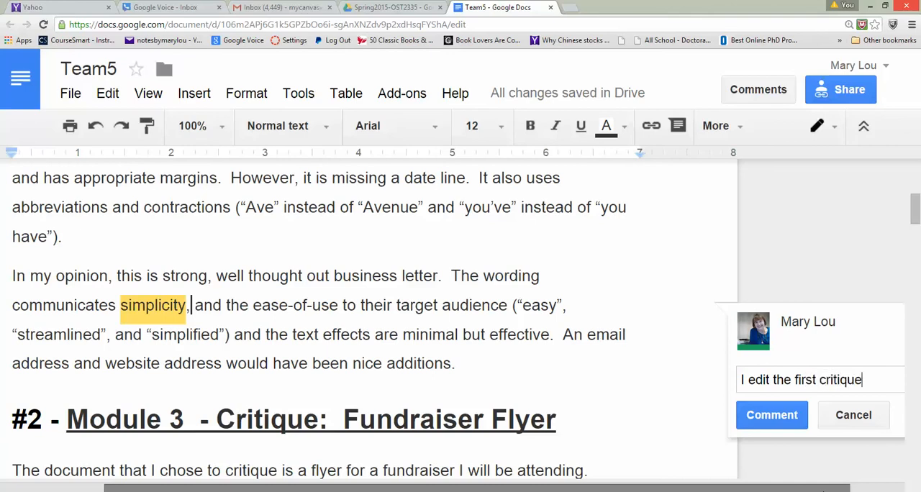
type(". Inserted co")
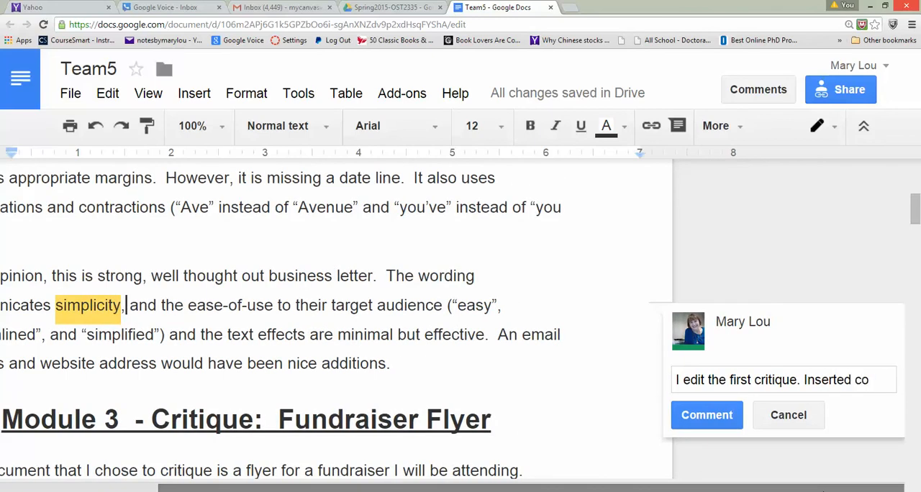
type("mma ")
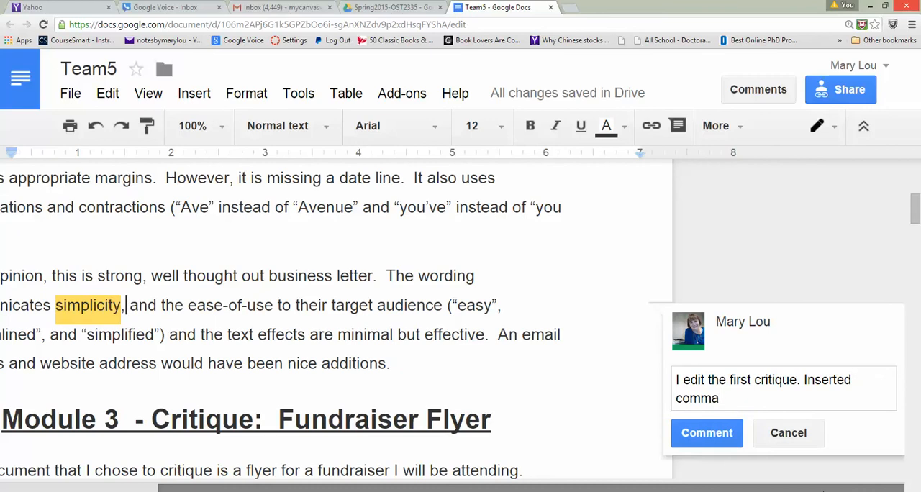
type("after ")
type("sim")
- Continue the comment with a second sentence reading "Inserted comma after simplicity"
key("BackSpace")
type("implic")
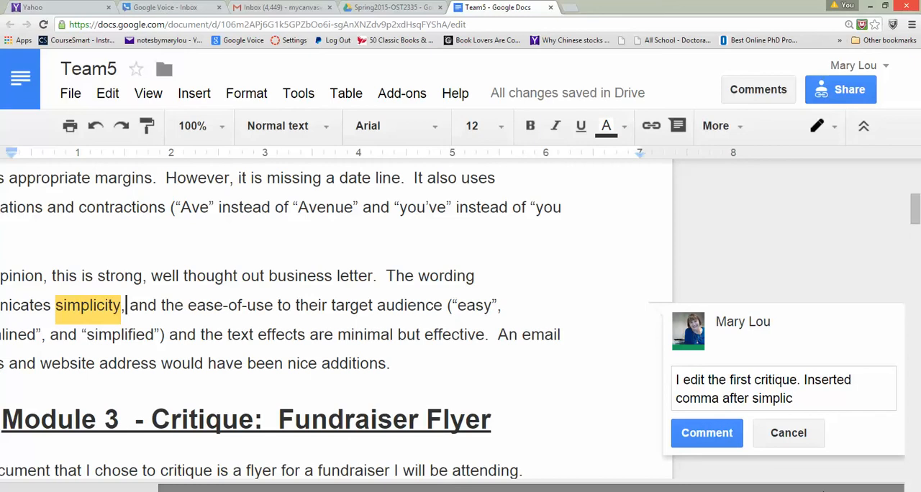
type("ity. Also took")
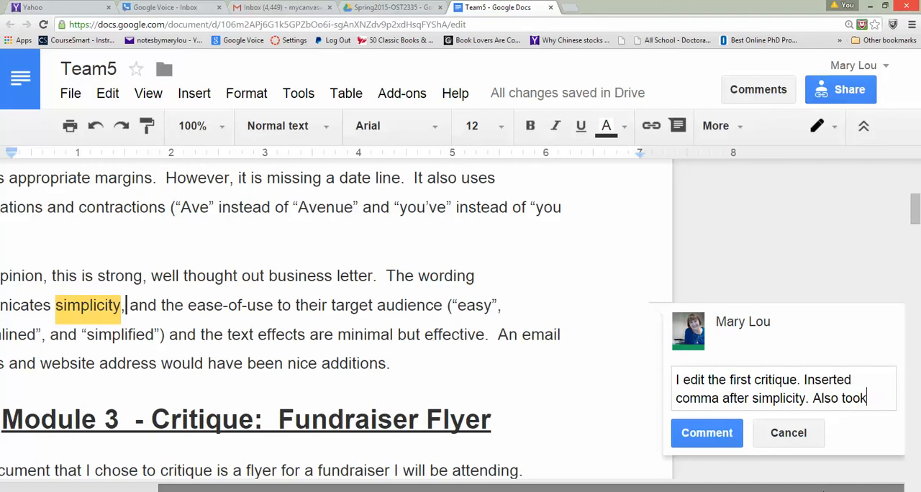
type(" names out ")
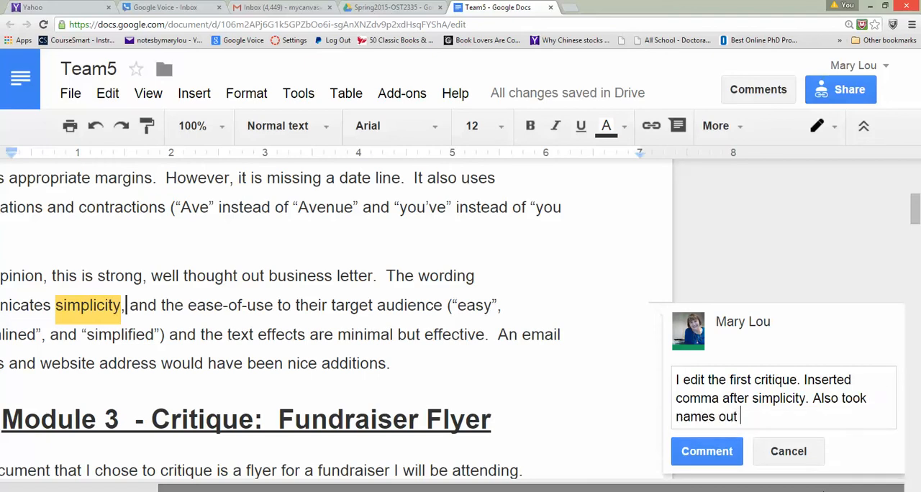
type("and reworded ")
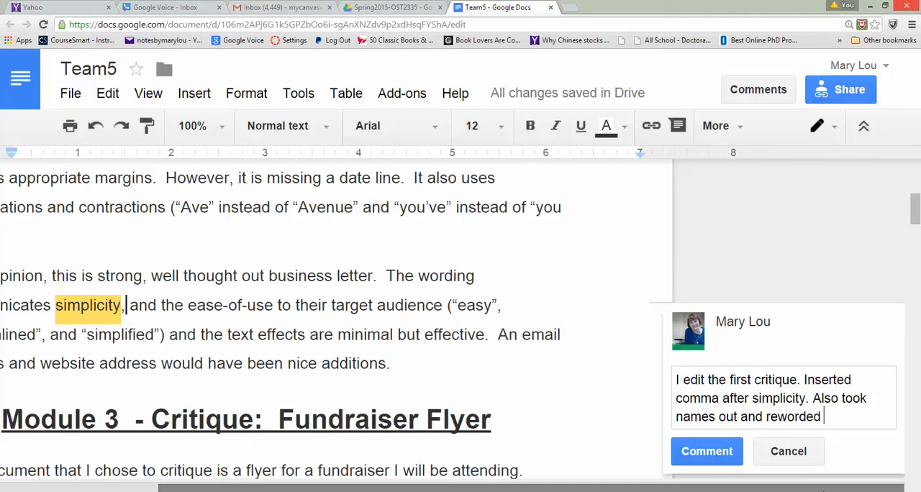
type("a few sentences.")
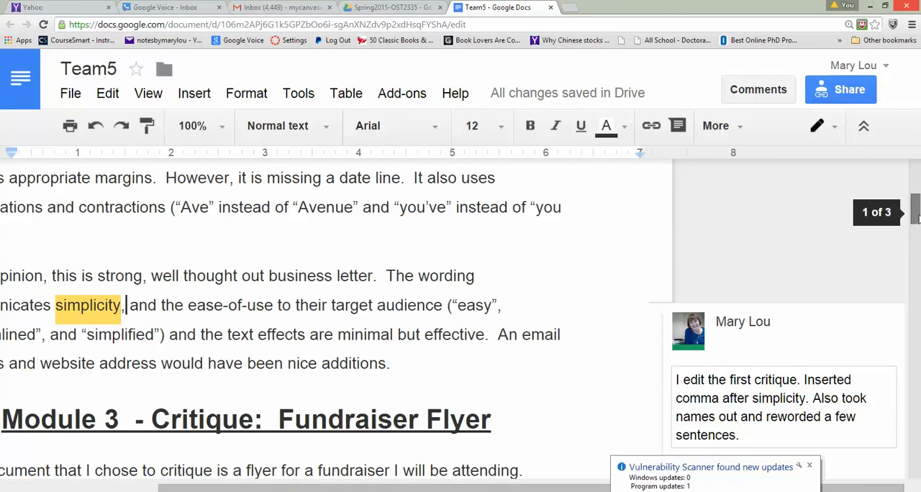
- Finish the comment with "Also took names out and reworded a few sentences." and post it
left_click_drag(915, 208, 918, 237)
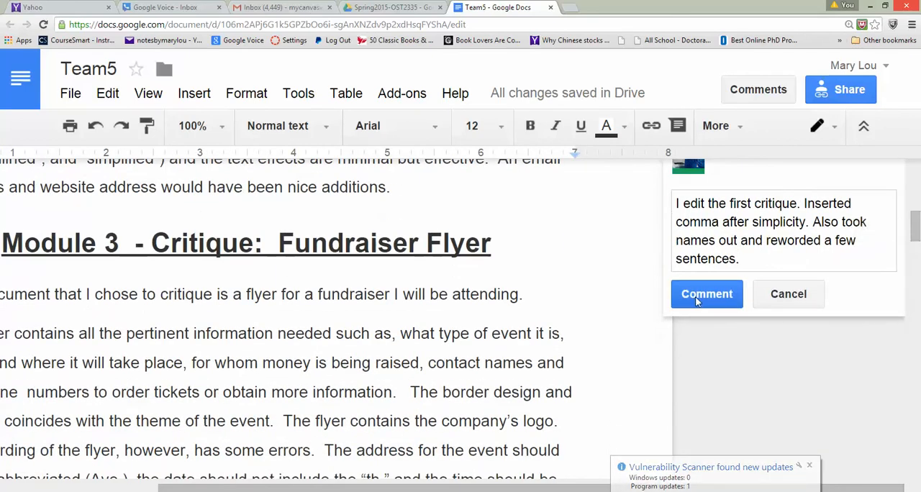
left_click(667, 291)
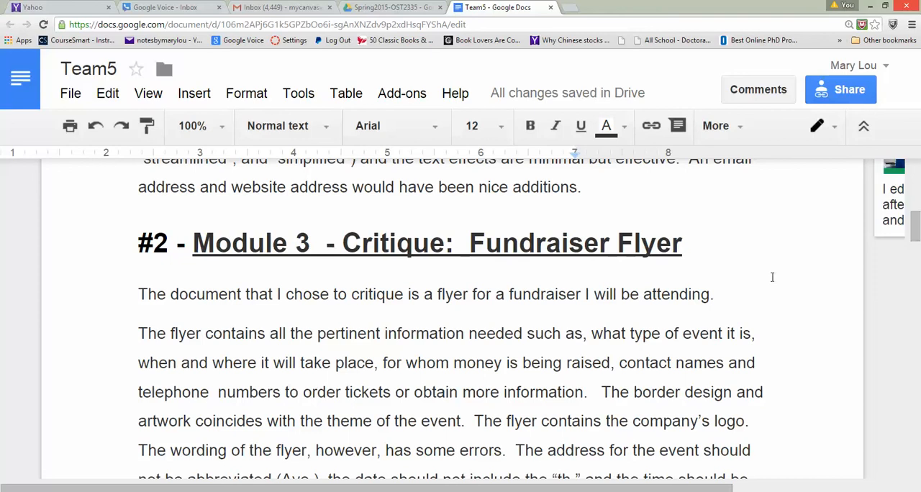
- Insert a comma after "information needed" and remove the comma after "such as" in the #2 Fundraiser Flyer critique
left_click(524, 333)
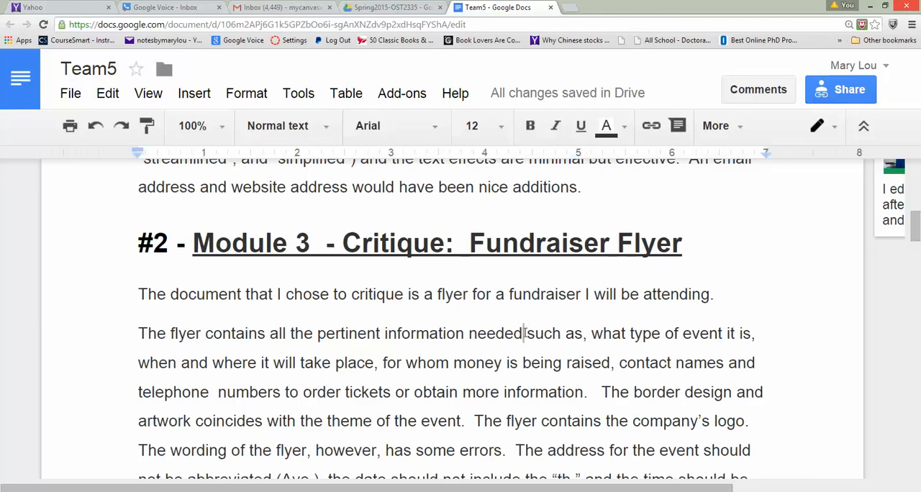
type(",")
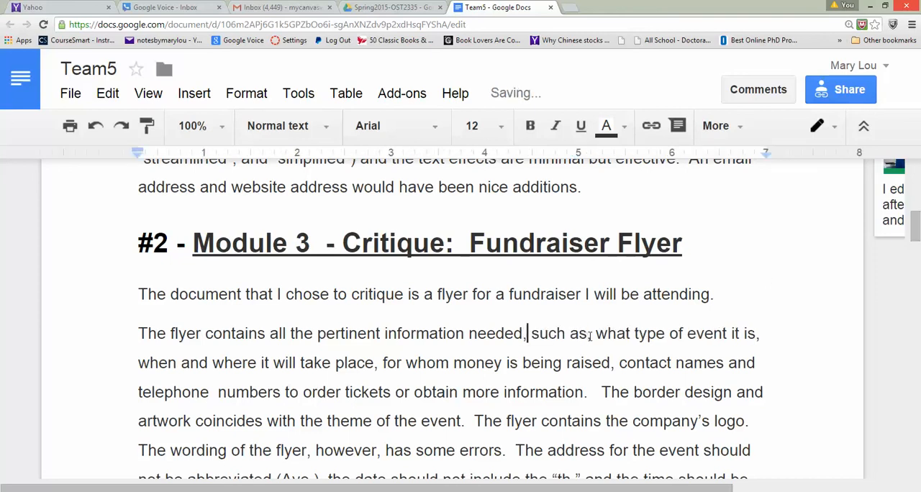
left_click_drag(597, 336, 591, 335)
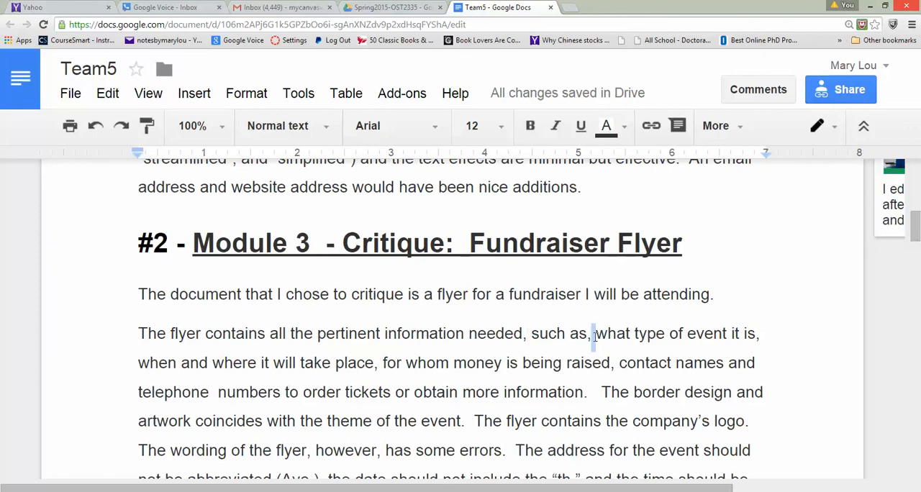
key("BackSpace")
key("BackSpace")
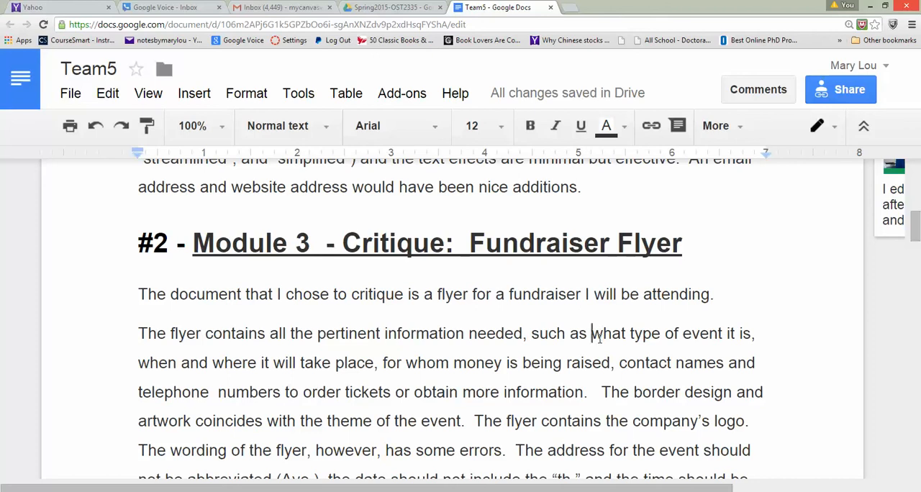
- Reword "what type of event it is" to "the type of event" and insert "and" before "contact names" in the flyer critique
left_click_drag(592, 335, 627, 335)
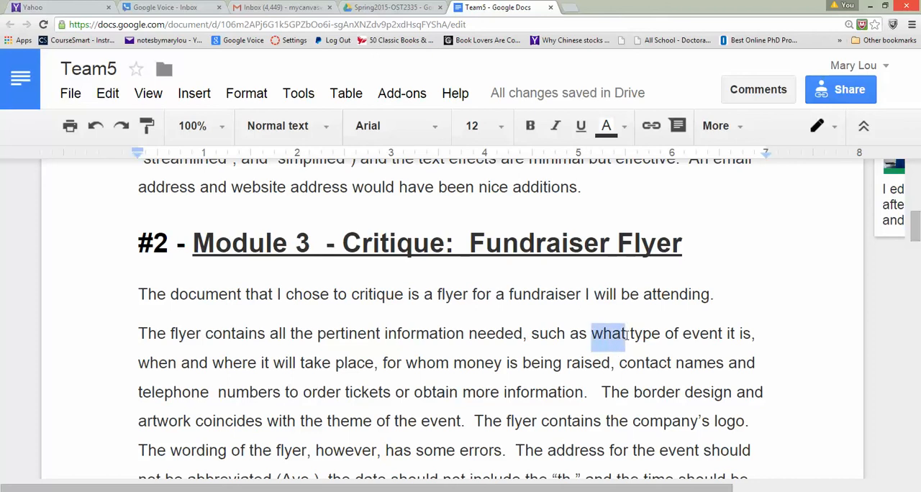
type("the")
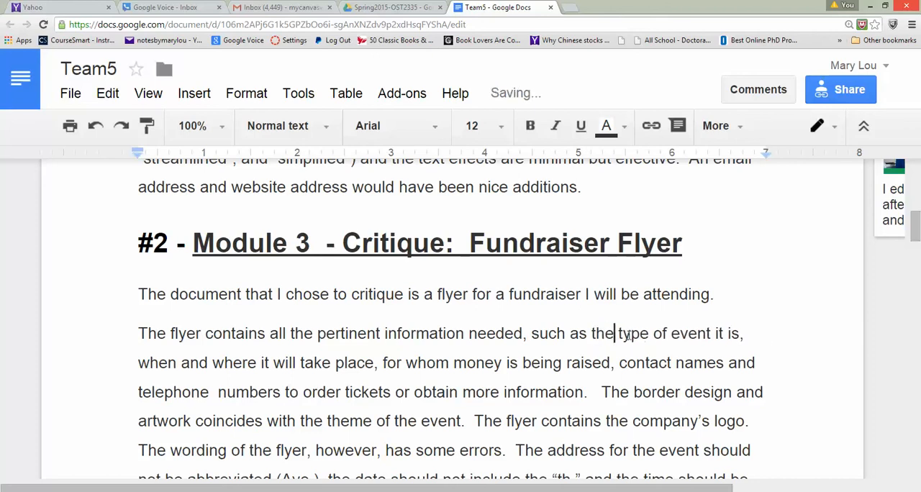
left_click(713, 331)
key("Delete")
key("Delete")
key("Delete")
key("Delete")
key("Delete")
key("Delete")
type("s")
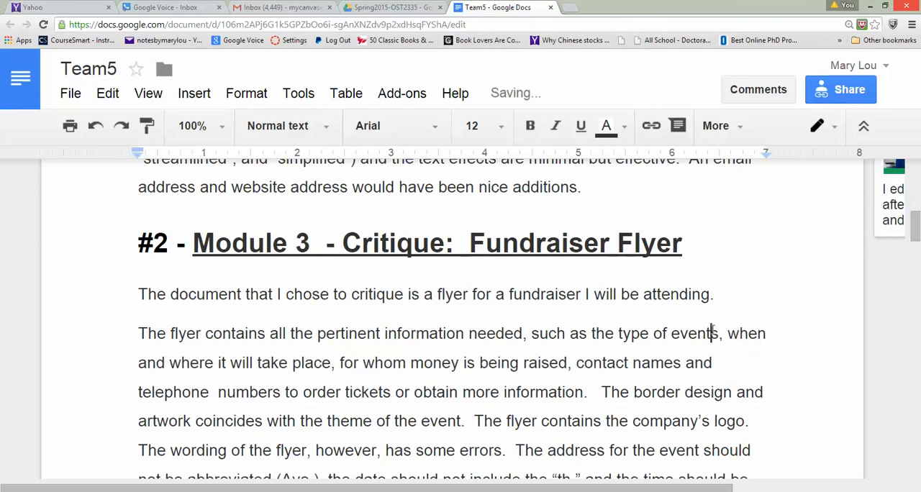
key("Delete")
key("Delete")
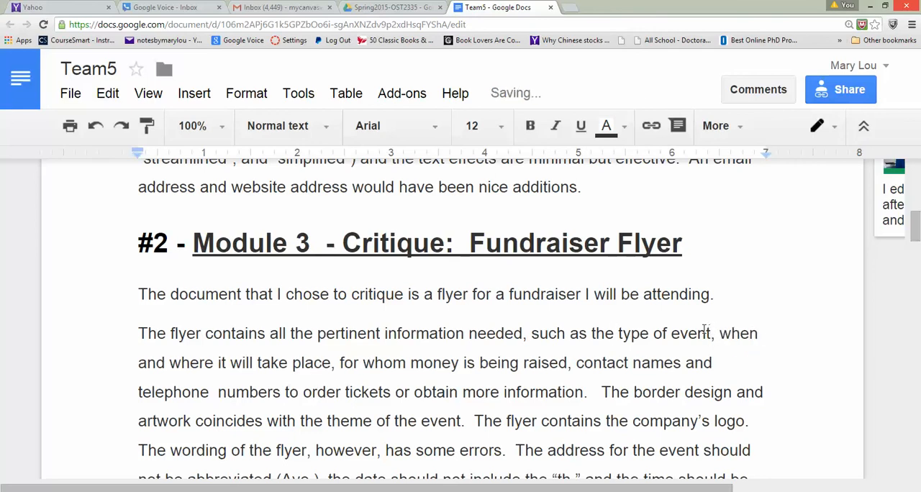
type(",")
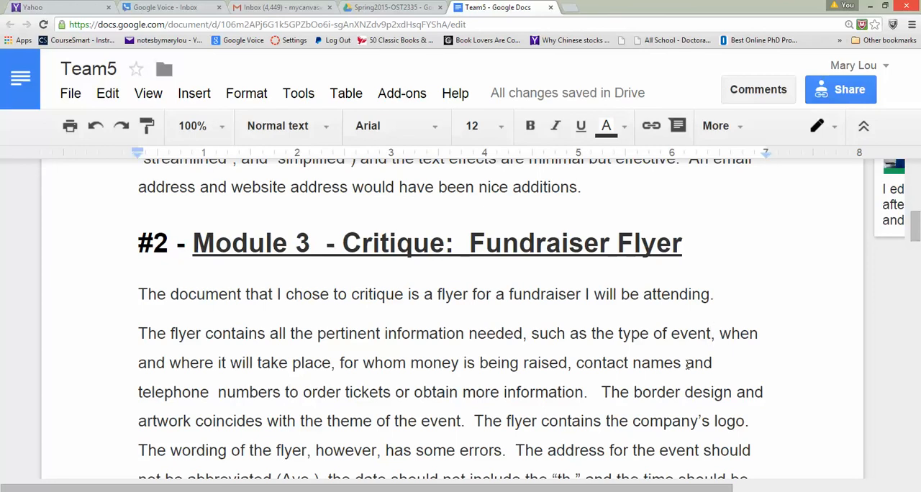
left_click(576, 363)
type("and")
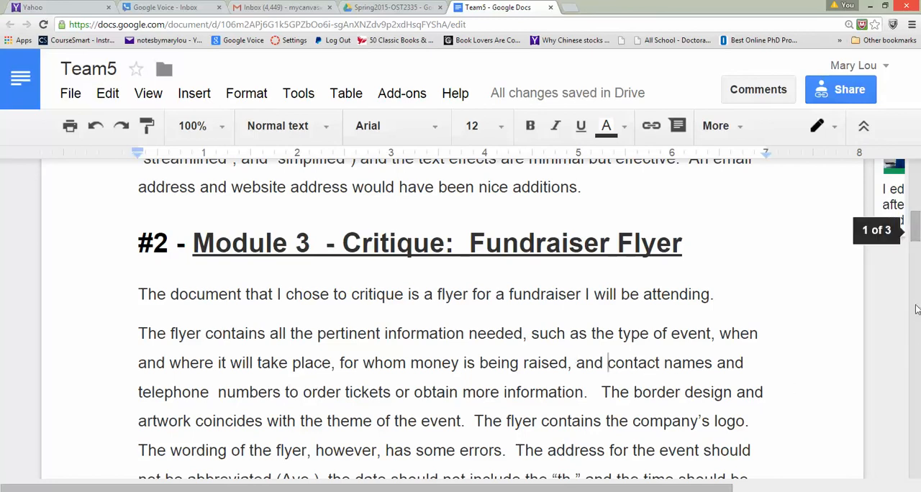
left_click_drag(916, 230, 915, 244)
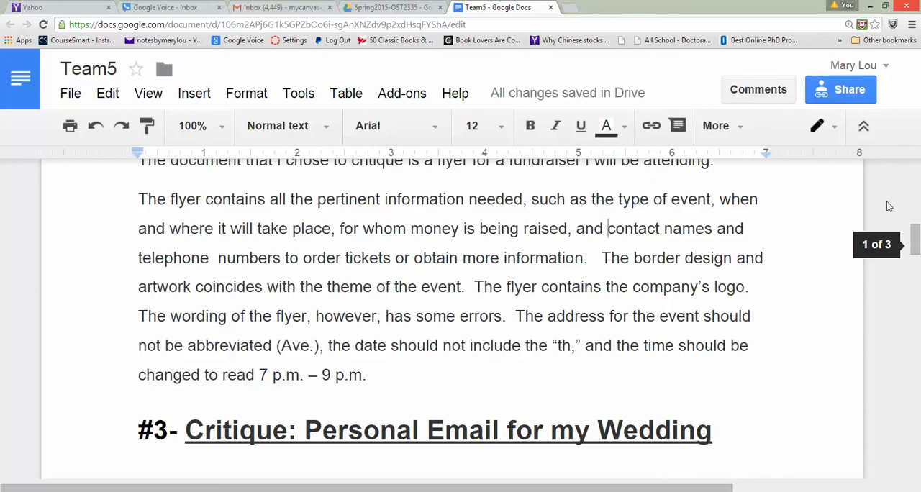
left_click(791, 248)
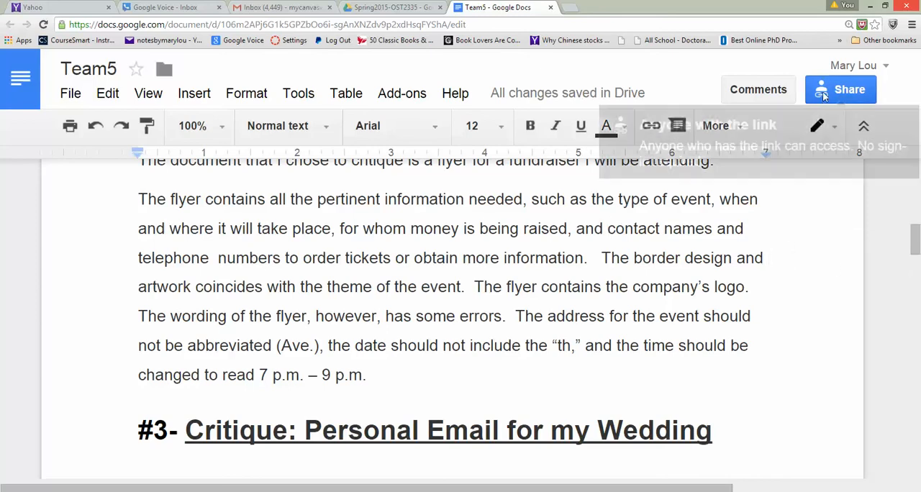
left_click(840, 89)
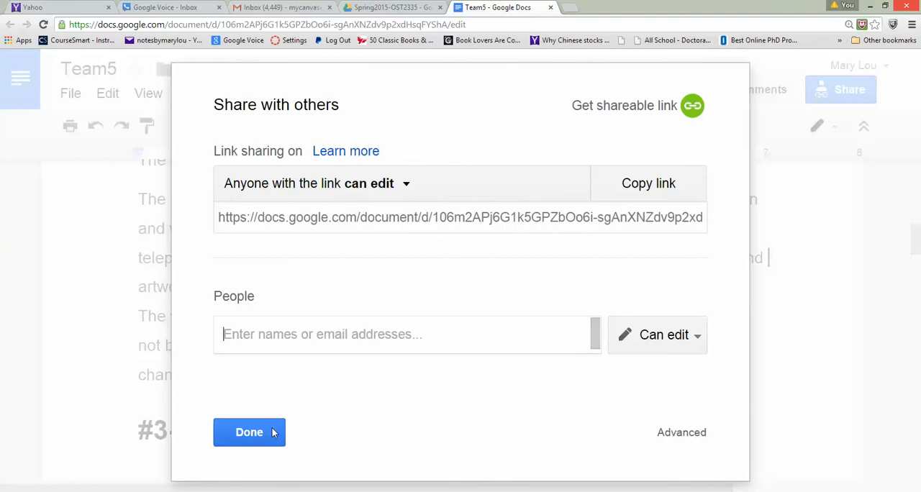
left_click(274, 433)
left_click(774, 90)
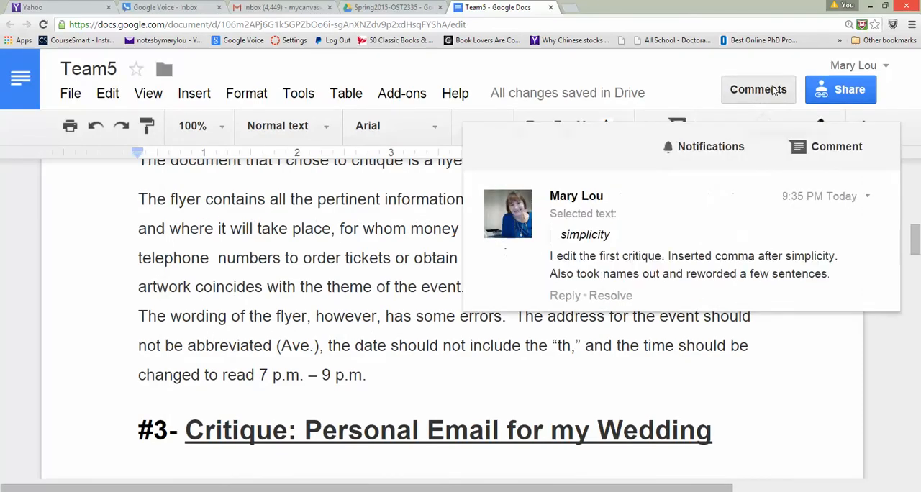
left_click(832, 147)
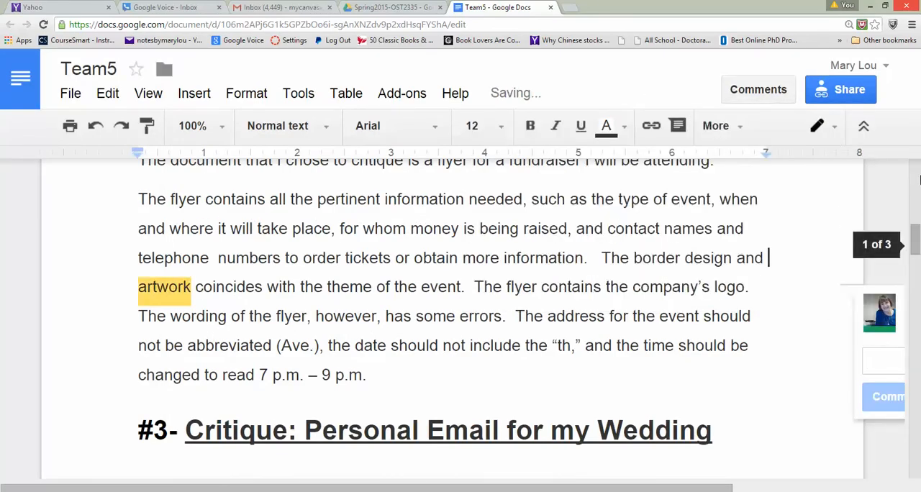
left_click(919, 180)
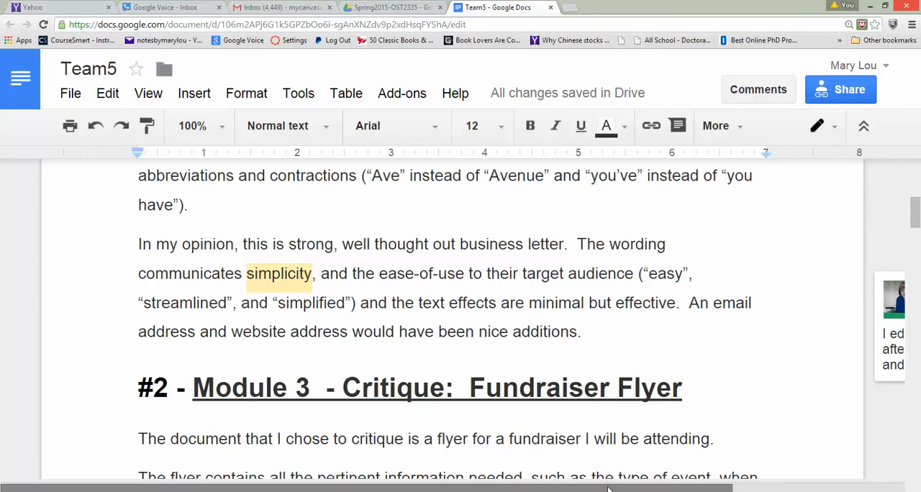
- Start a comment on the word "contact" in the Fundraiser Flyer critique with the text "The second critique"
left_click_drag(608, 490, 780, 489)
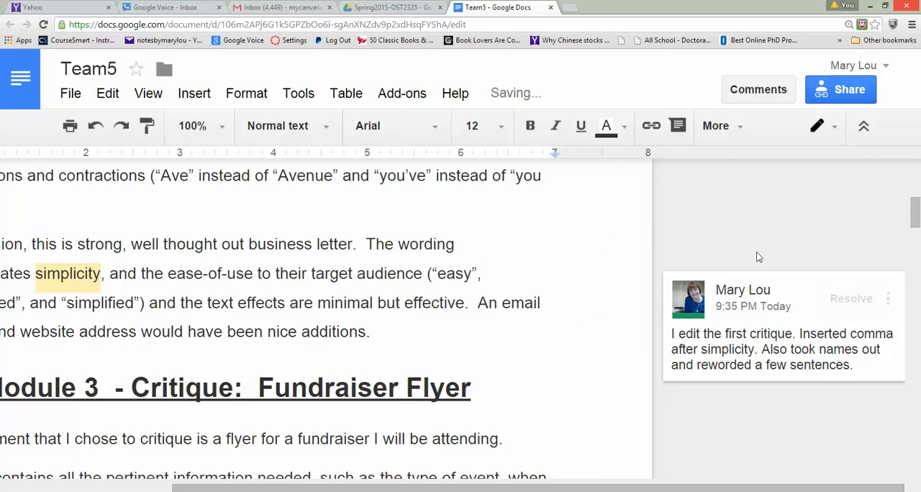
left_click_drag(917, 225, 917, 257)
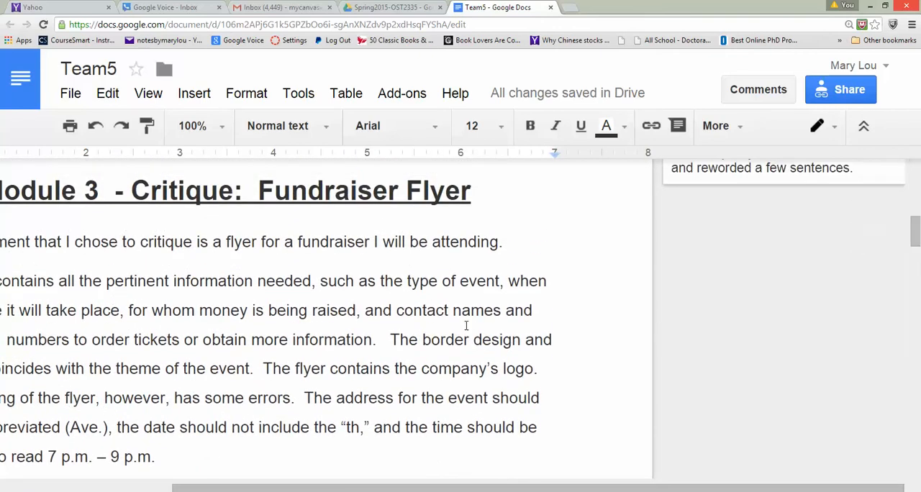
left_click(436, 310)
left_click(764, 93)
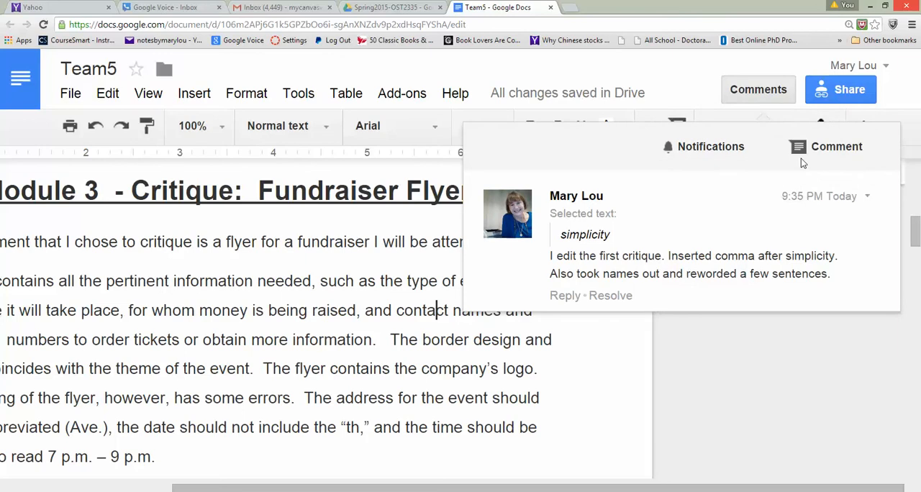
left_click(818, 148)
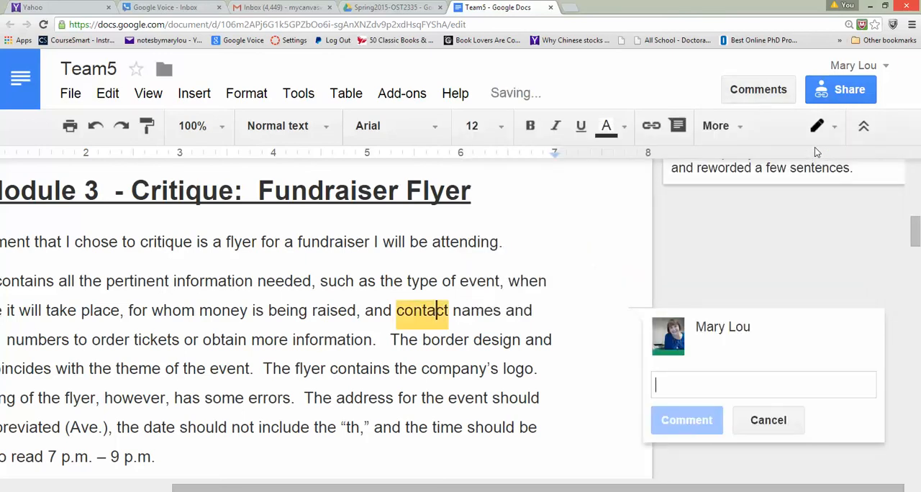
type("The")
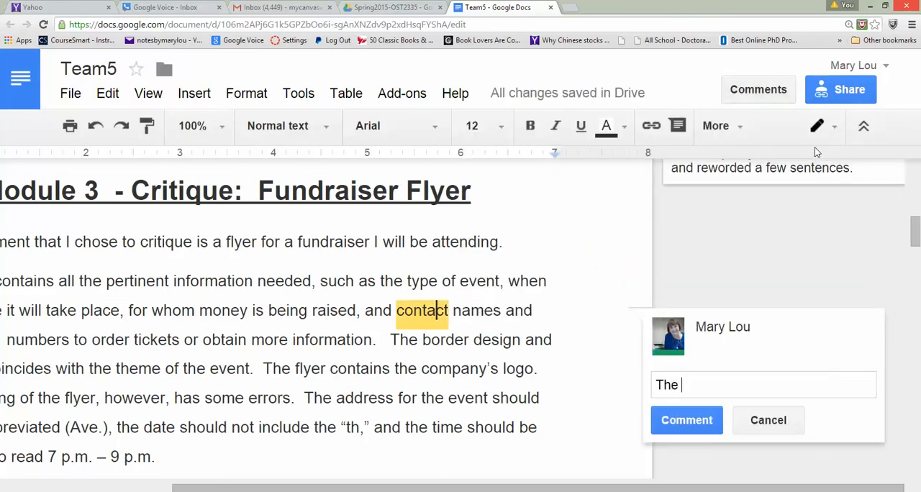
type(" second critique")
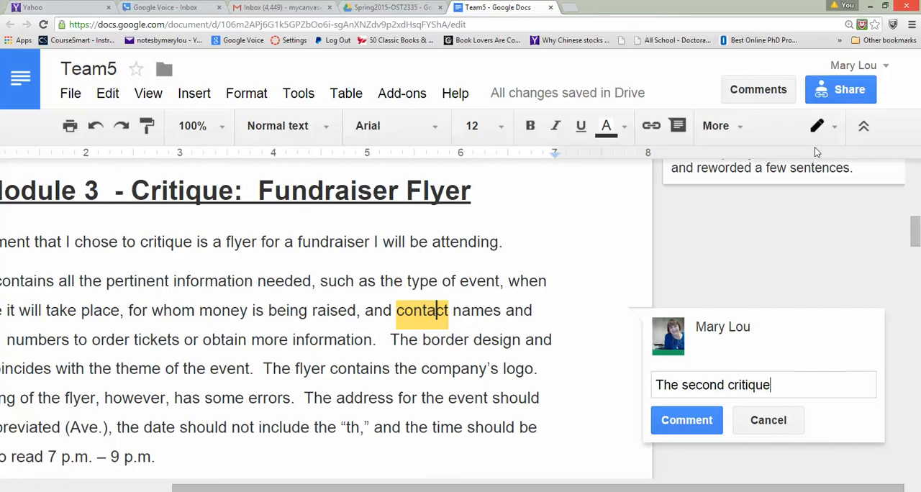
type(", I changed senten")
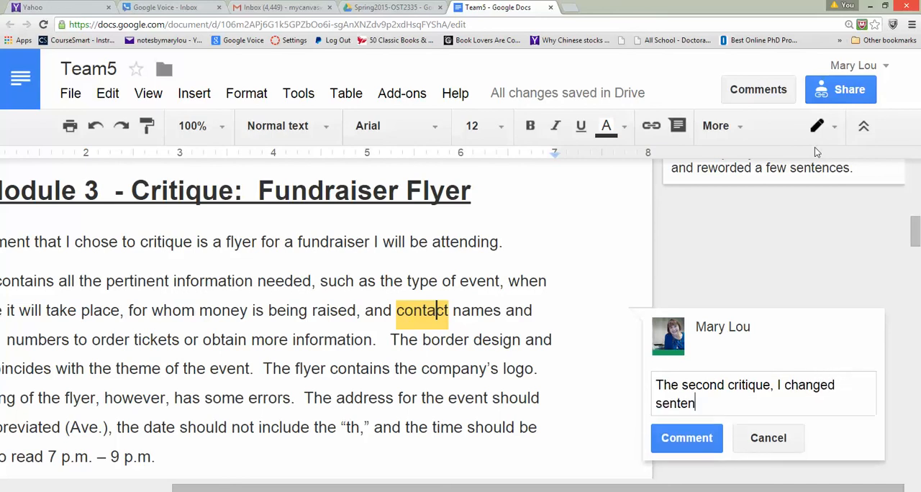
type("ce working")
- Continue the comment on "contact" with ", I changed sentence wording."
key("BackSpace")
key("BackSpace")
key("BackSpace")
key("BackSpace")
type("ding.")
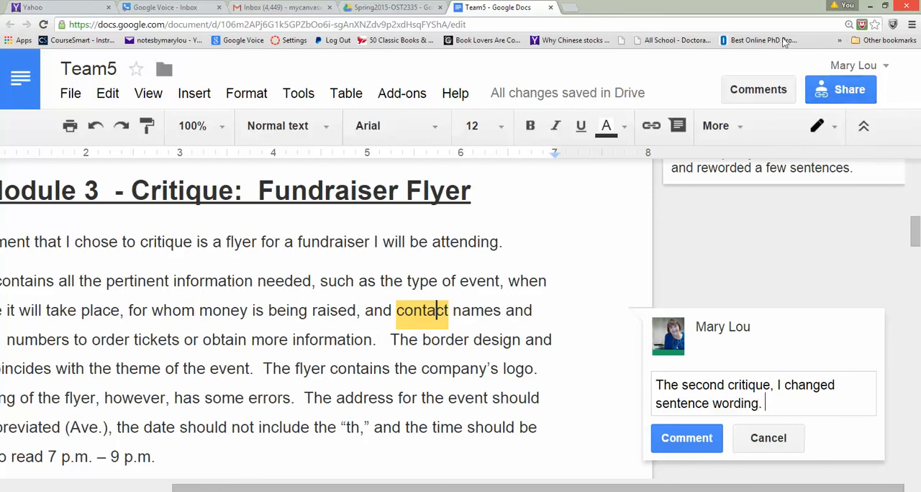
- Change the comment's opening to "In the second critique" and post the comment
left_click(657, 385)
type("In ")
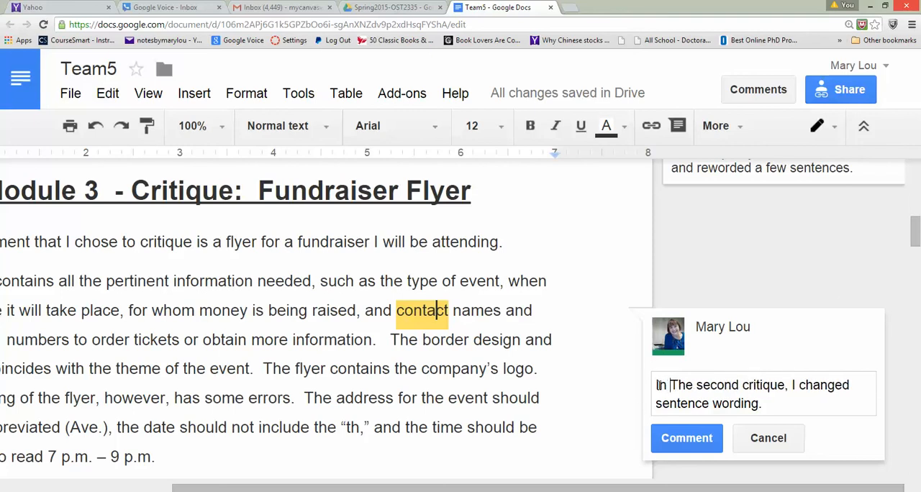
type("t")
key("Delete")
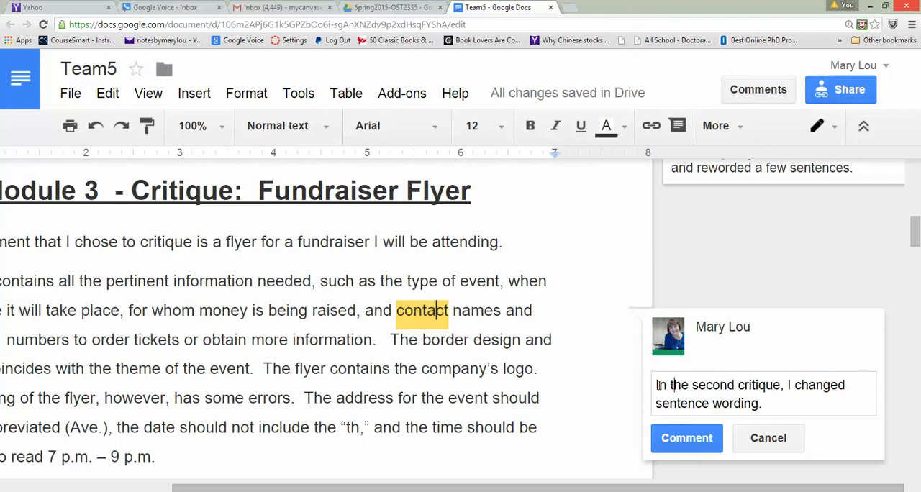
left_click(667, 439)
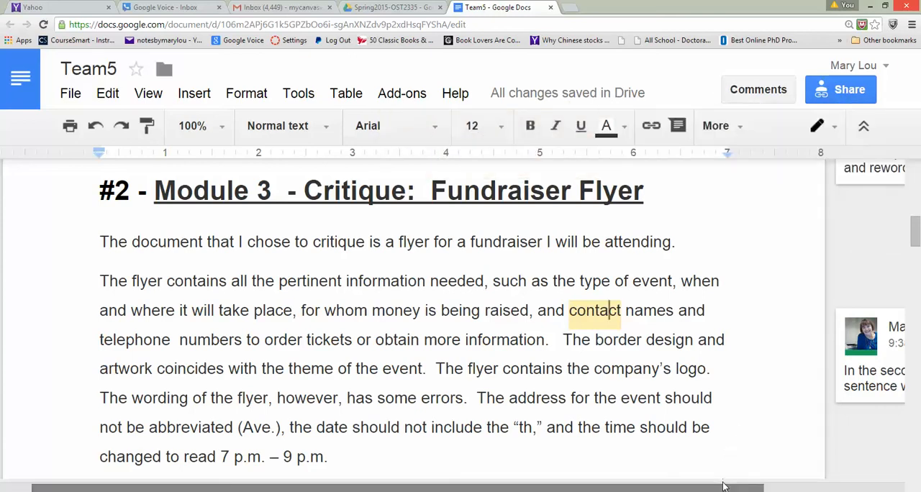
- Post another comment on the word "contact" reading "All sounds good to me.... Ready to submit."
left_click_drag(724, 487, 919, 405)
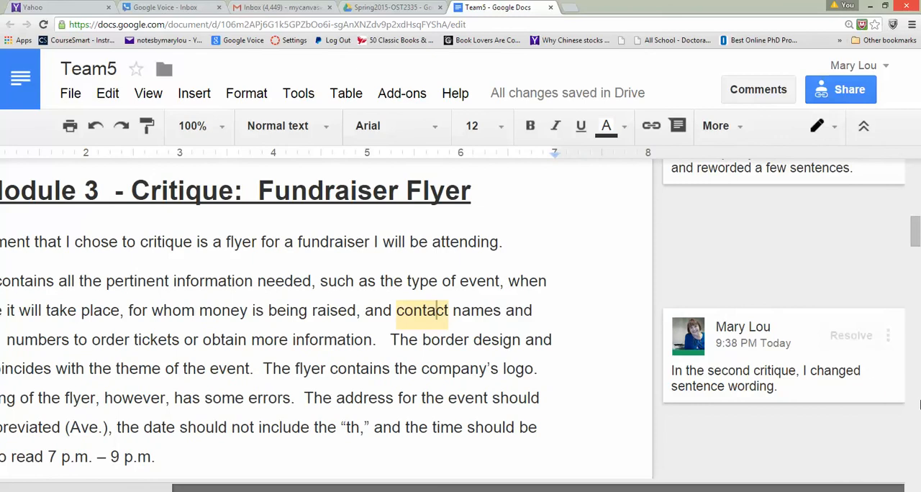
mouse_move(914, 245)
left_mouse_down()
mouse_move(912, 222)
mouse_move(913, 239)
left_mouse_up()
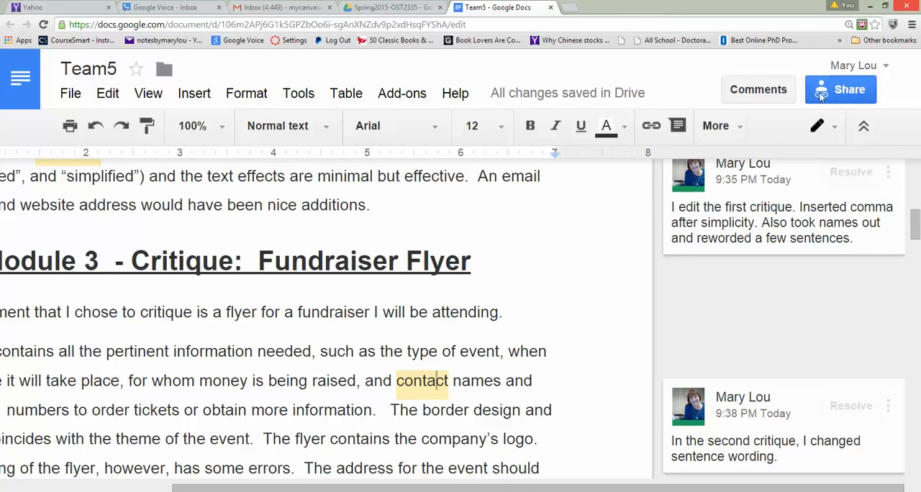
left_click(780, 95)
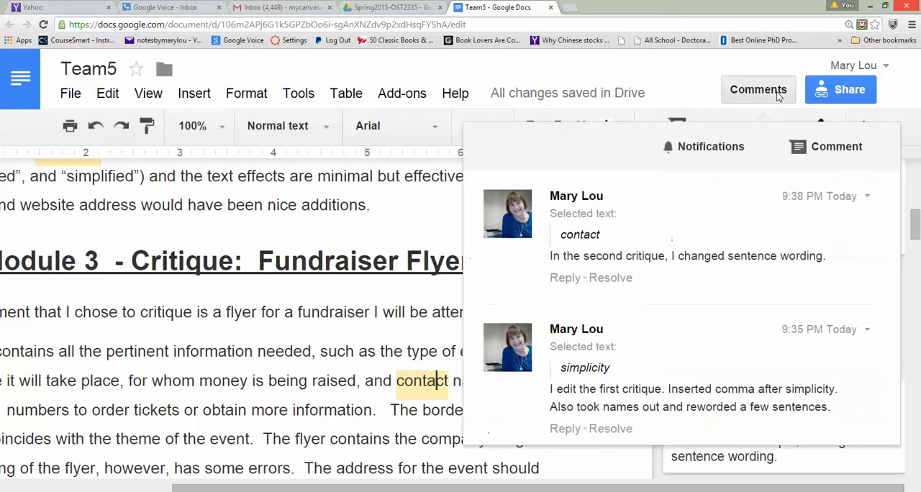
left_click(822, 147)
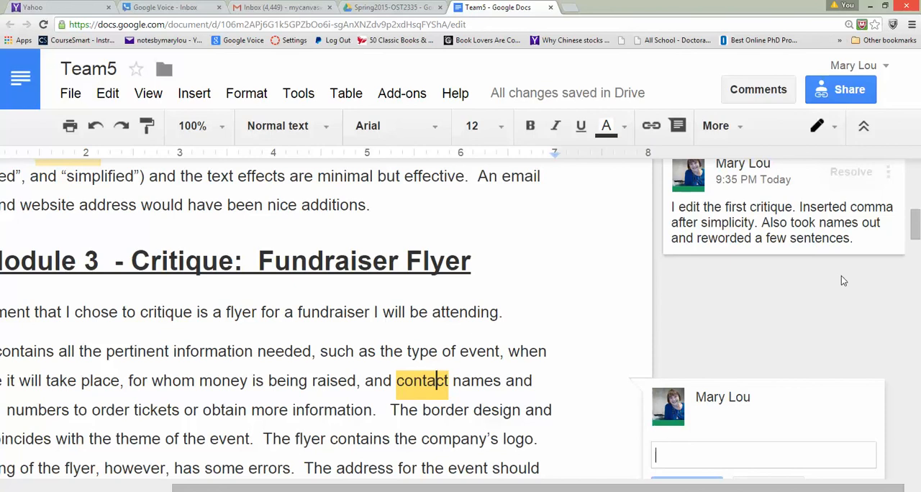
type("All sou")
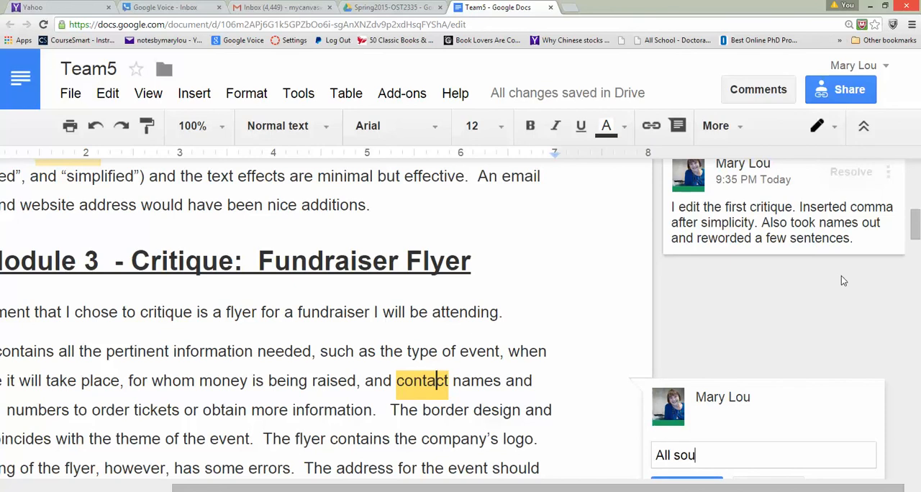
type("nds good to me")
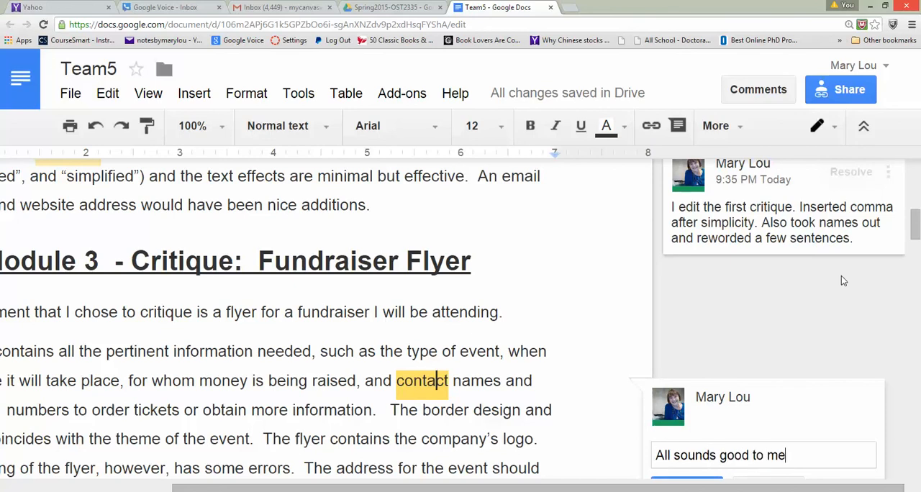
type(".... Ready to submit")
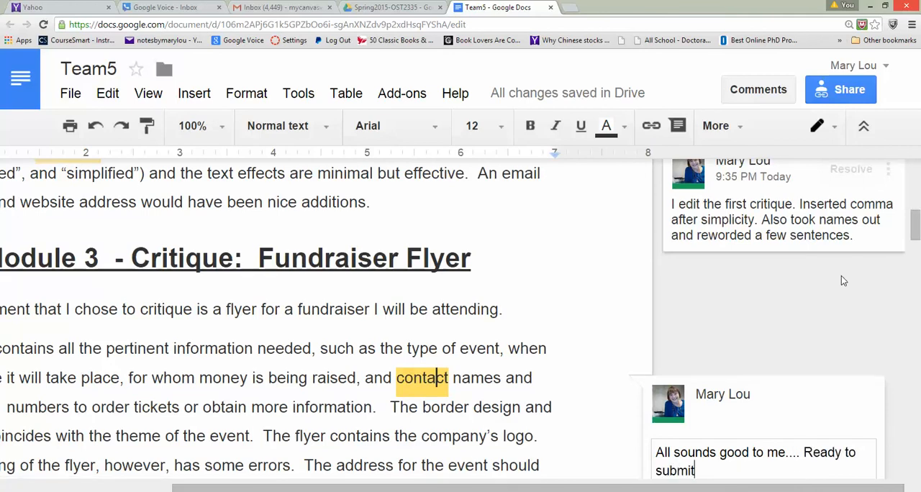
type(".")
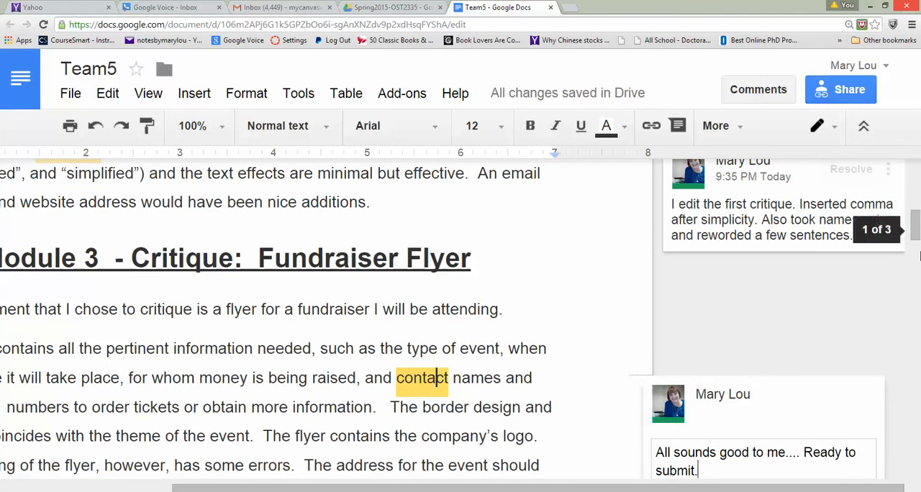
left_click_drag(915, 230, 915, 248)
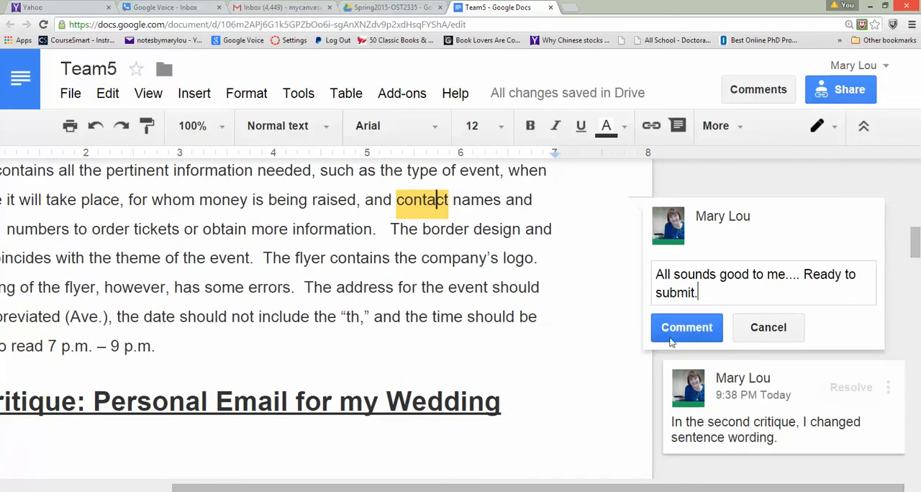
left_click(669, 343)
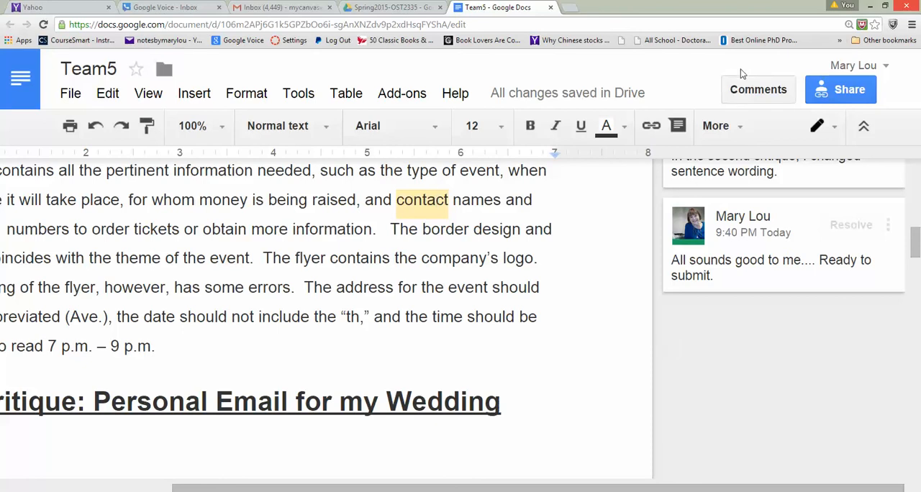
left_click(758, 89)
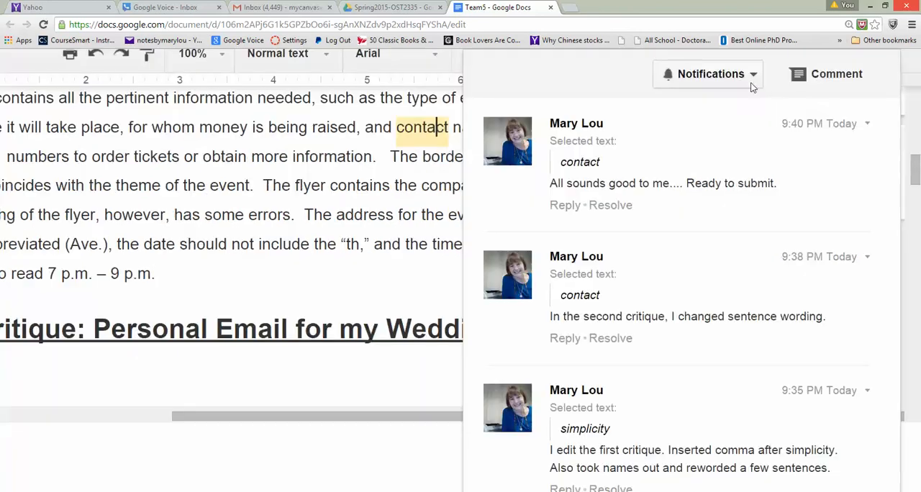
left_click(825, 81)
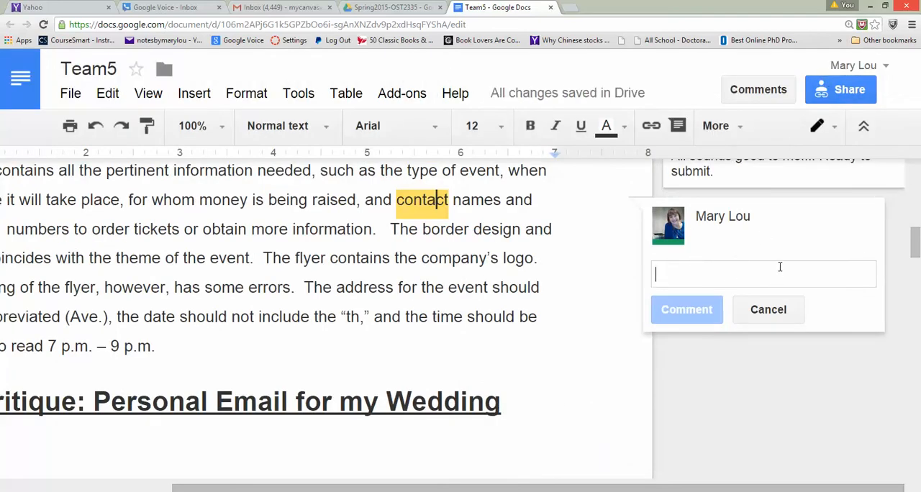
left_click(685, 454)
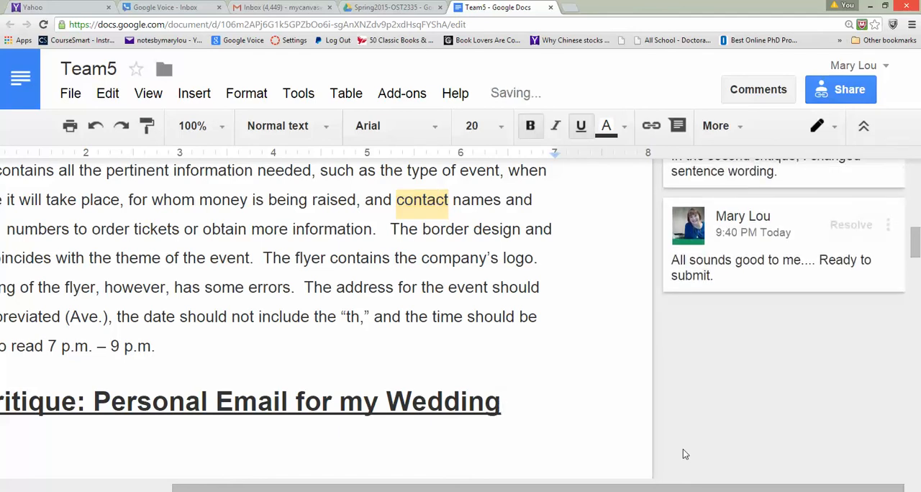